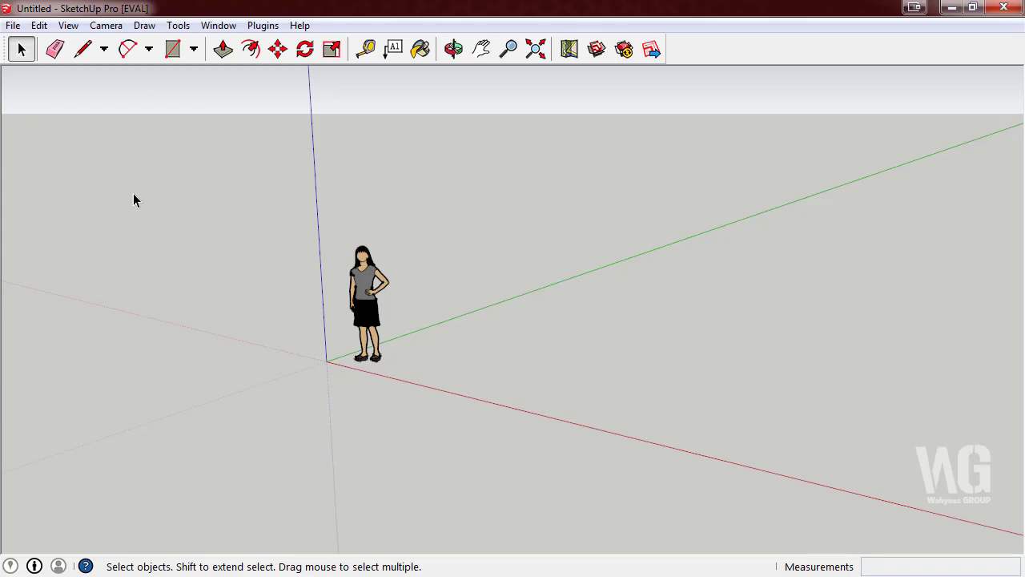
Check the SketchUp version information from the Help menu.
{"action": "left_click", "coordinate": [299, 25]}
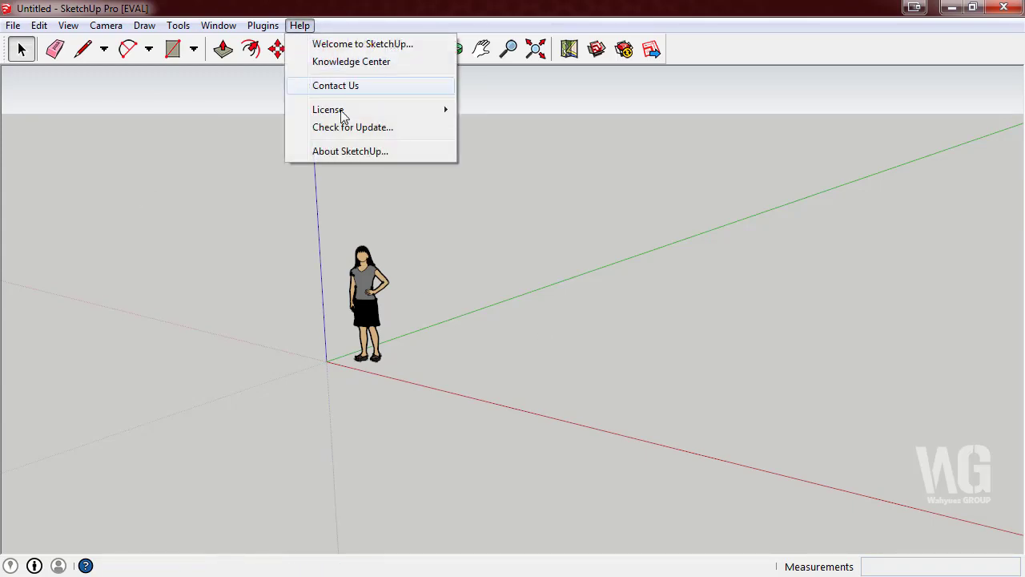
{"action": "left_click", "coordinate": [366, 152]}
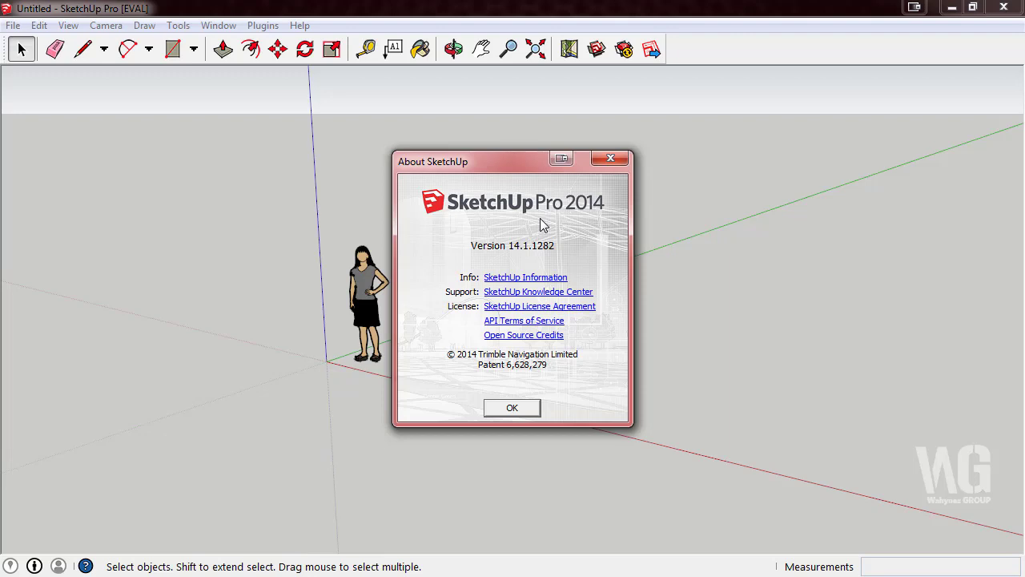
{"action": "left_click", "coordinate": [516, 410]}
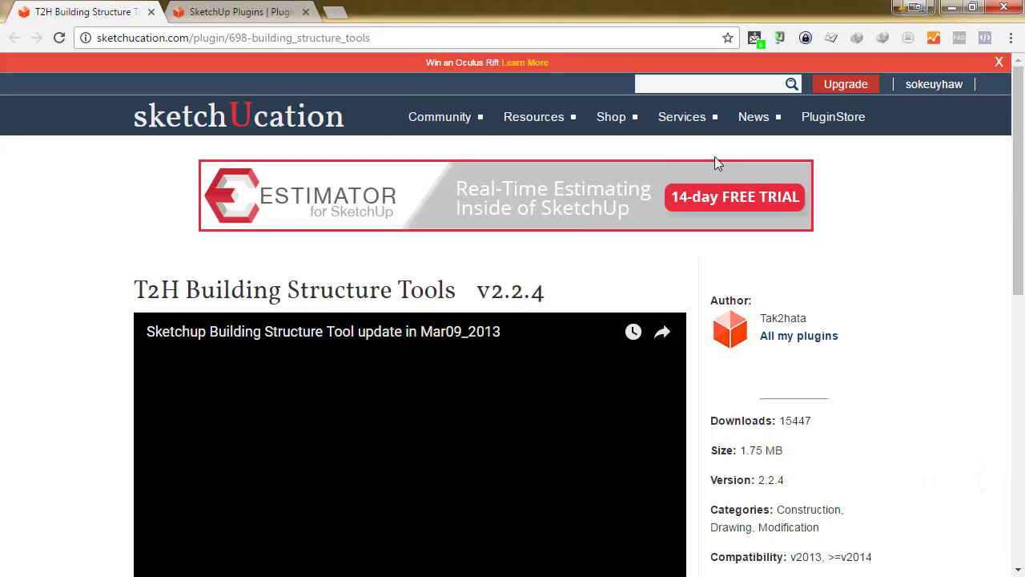
Review the T2H Building Structure Tools v2.2.4 page, then bring up the SketchUp Plugins store page.
{"action": "scroll", "coordinate": [137, 266], "scroll_direction": "down", "scroll_amount": 2}
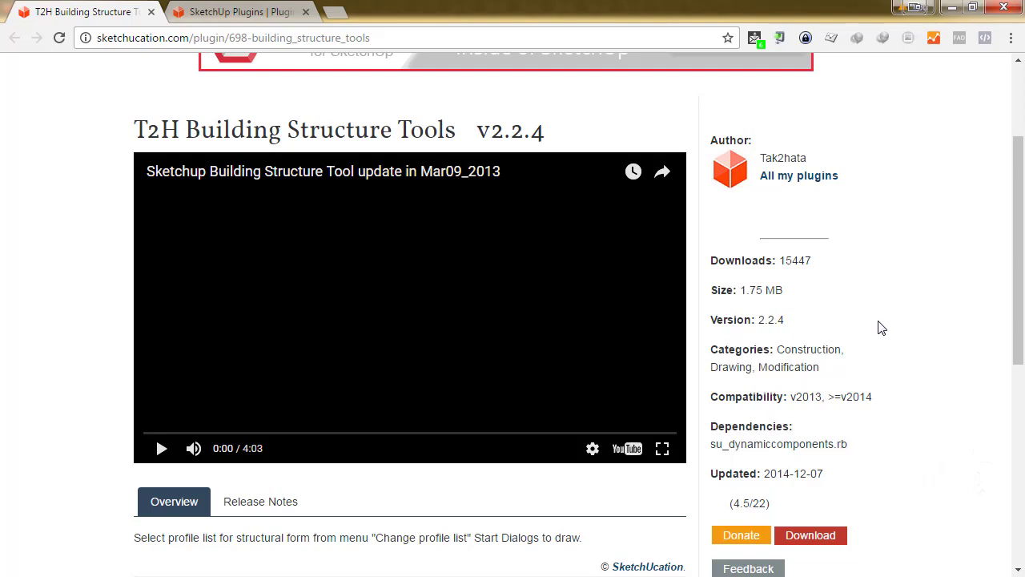
{"action": "scroll", "coordinate": [890, 338], "scroll_direction": "down", "scroll_amount": 2}
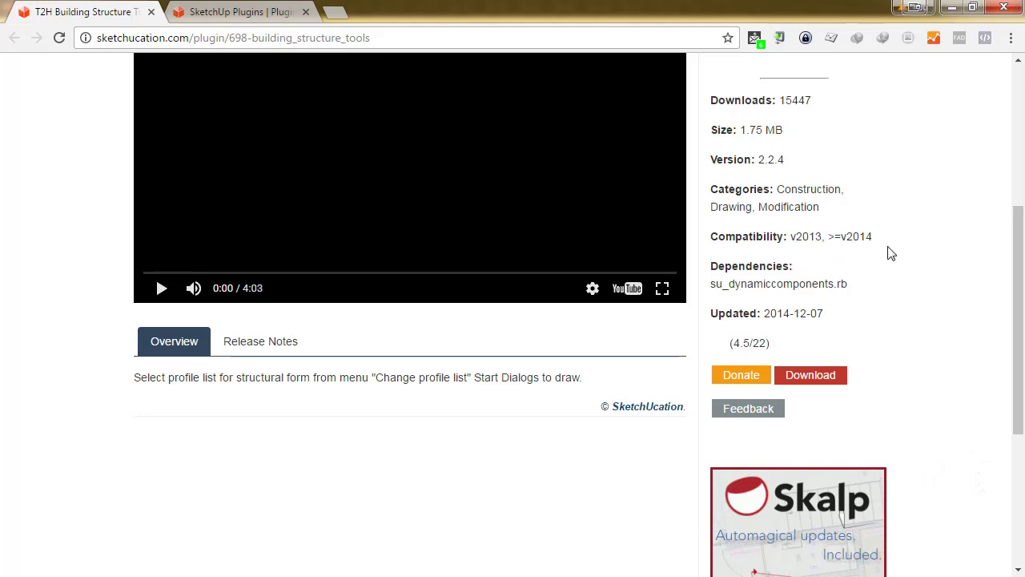
{"action": "scroll", "coordinate": [892, 253], "scroll_direction": "down", "scroll_amount": 2}
{"action": "scroll", "coordinate": [899, 267], "scroll_direction": "down", "scroll_amount": 1}
{"action": "scroll", "coordinate": [904, 277], "scroll_direction": "down", "scroll_amount": 1}
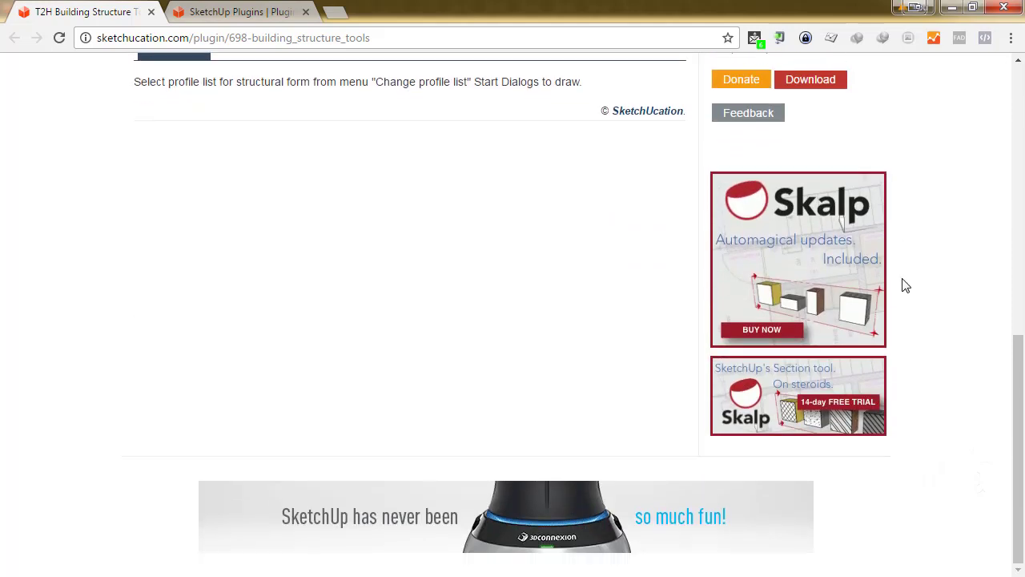
{"action": "scroll", "coordinate": [906, 286], "scroll_direction": "up", "scroll_amount": 1}
{"action": "scroll", "coordinate": [897, 294], "scroll_direction": "up", "scroll_amount": 3}
{"action": "scroll", "coordinate": [885, 298], "scroll_direction": "up", "scroll_amount": 3}
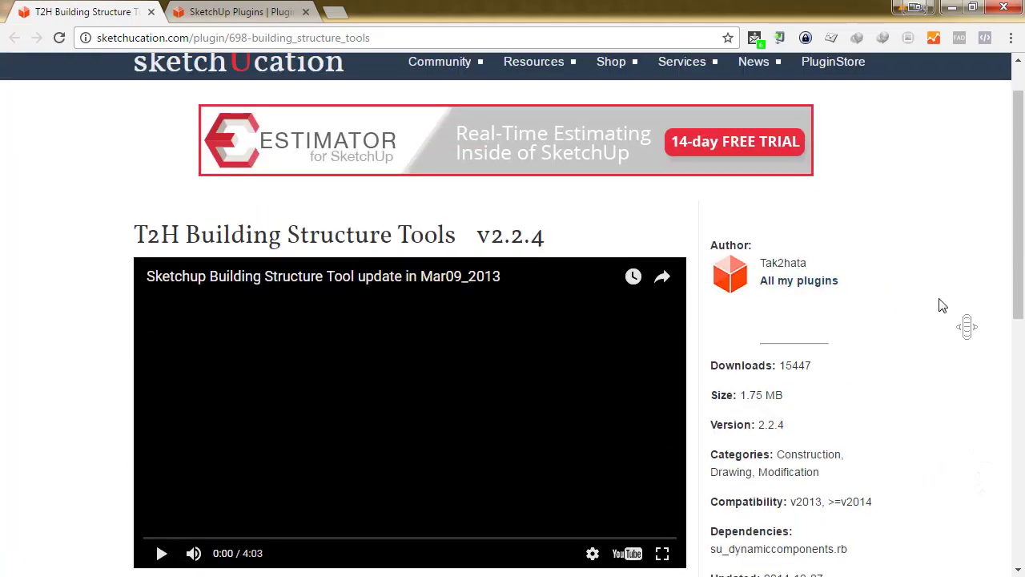
{"action": "scroll", "coordinate": [894, 377], "scroll_direction": "down", "scroll_amount": 1}
{"action": "scroll", "coordinate": [893, 378], "scroll_direction": "down", "scroll_amount": 1}
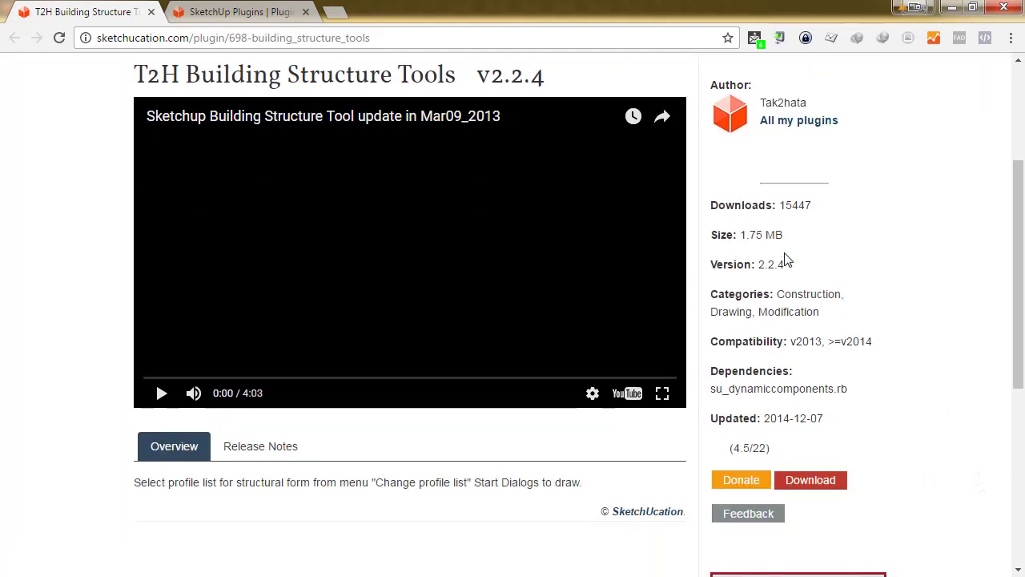
{"action": "left_click", "coordinate": [227, 13]}
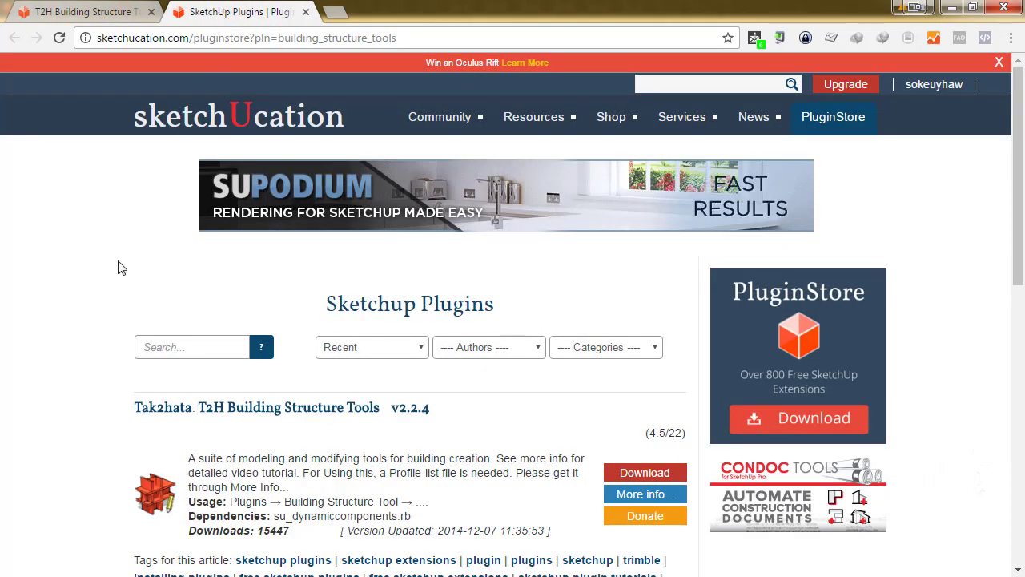
Scroll through the PluginStore listing for T2H Building Structure Tools v2.2.4.
{"action": "scroll", "coordinate": [740, 295], "scroll_direction": "down", "scroll_amount": 3}
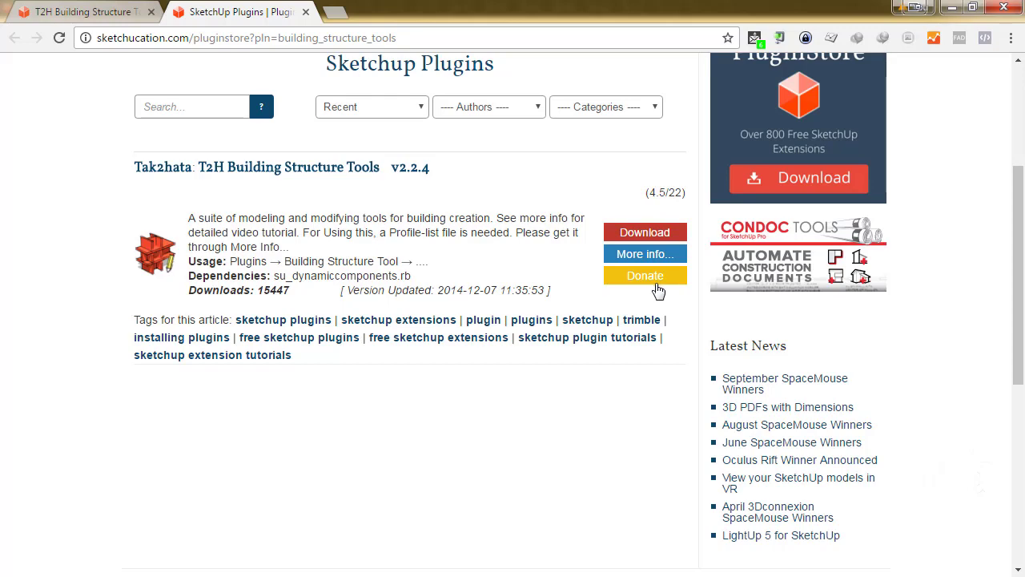
{"action": "scroll", "coordinate": [596, 377], "scroll_direction": "up", "scroll_amount": 3}
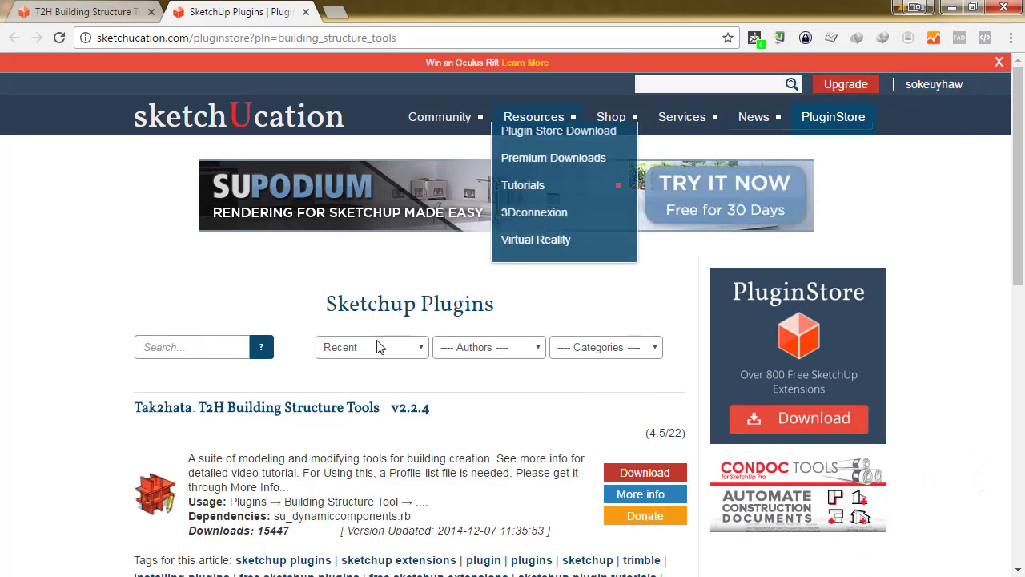
{"action": "scroll", "coordinate": [377, 425], "scroll_direction": "down", "scroll_amount": 2}
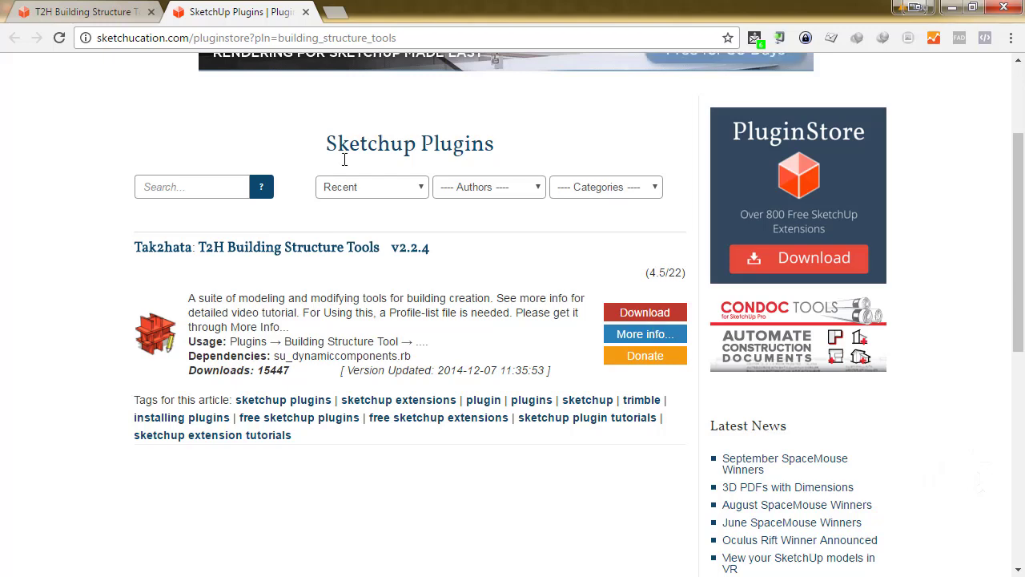
{"action": "scroll", "coordinate": [588, 365], "scroll_direction": "up", "scroll_amount": 2}
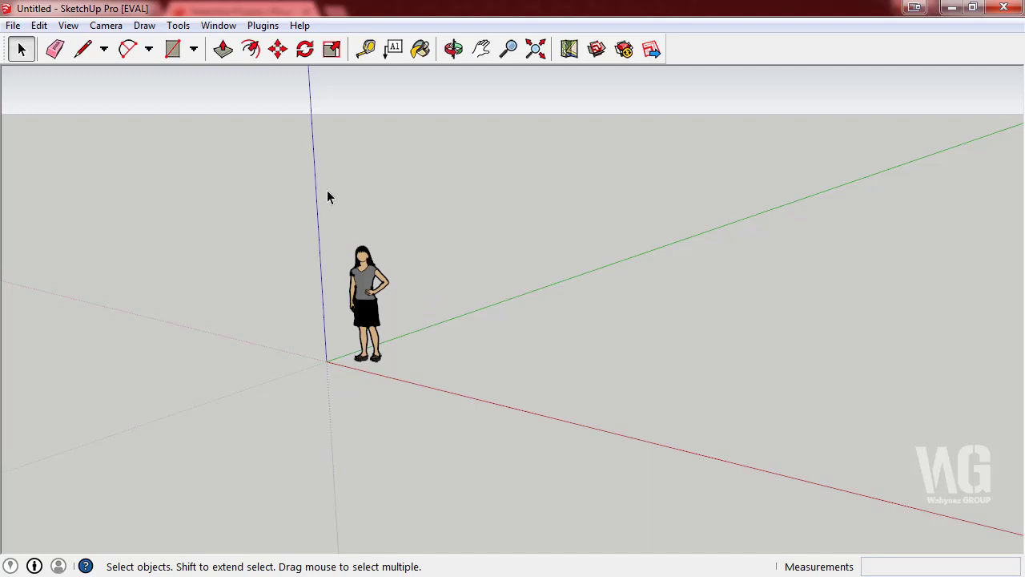
Confirm the T2H extension is enabled in the Preferences Extensions list.
{"action": "left_click", "coordinate": [218, 25]}
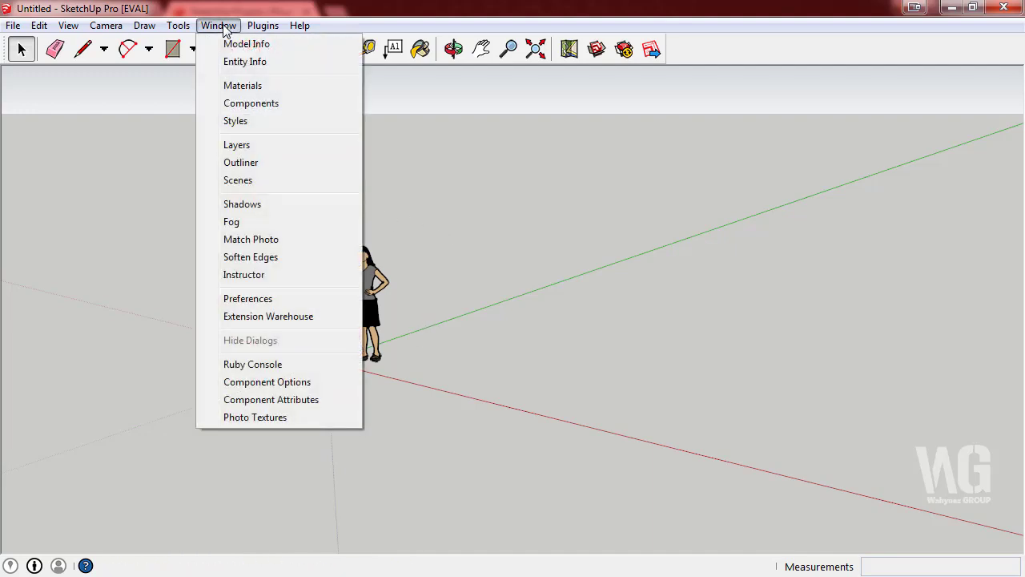
{"action": "left_click", "coordinate": [270, 300]}
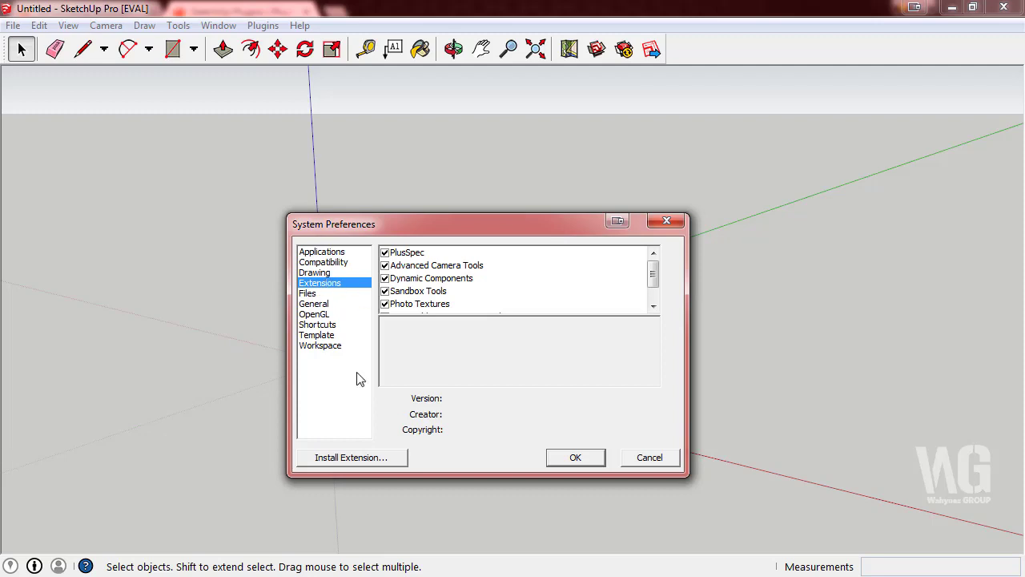
{"action": "scroll", "coordinate": [649, 309], "scroll_direction": "down", "scroll_amount": 1}
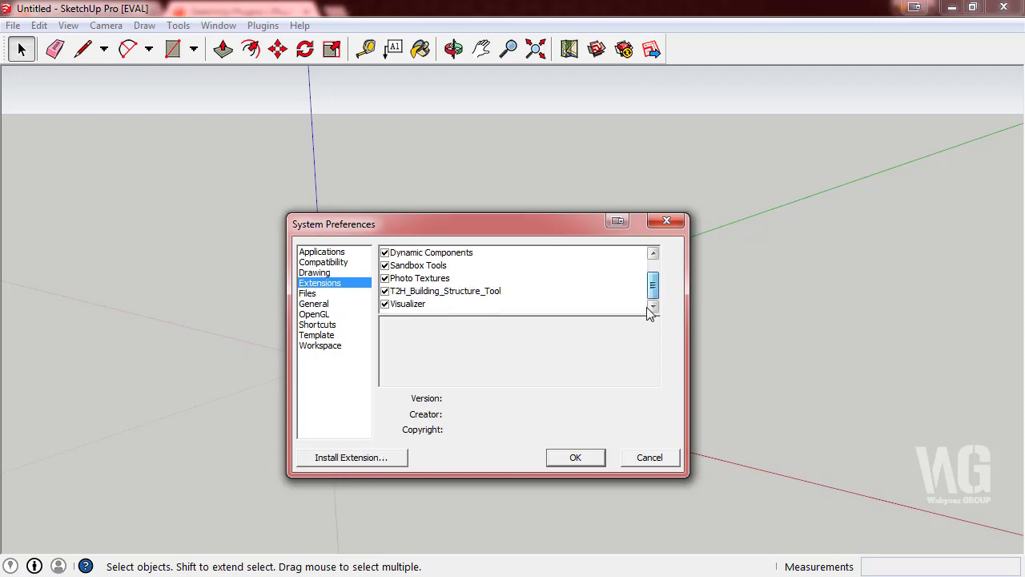
{"action": "scroll", "coordinate": [649, 309], "scroll_direction": "up", "scroll_amount": 1}
{"action": "left_click", "coordinate": [575, 457]}
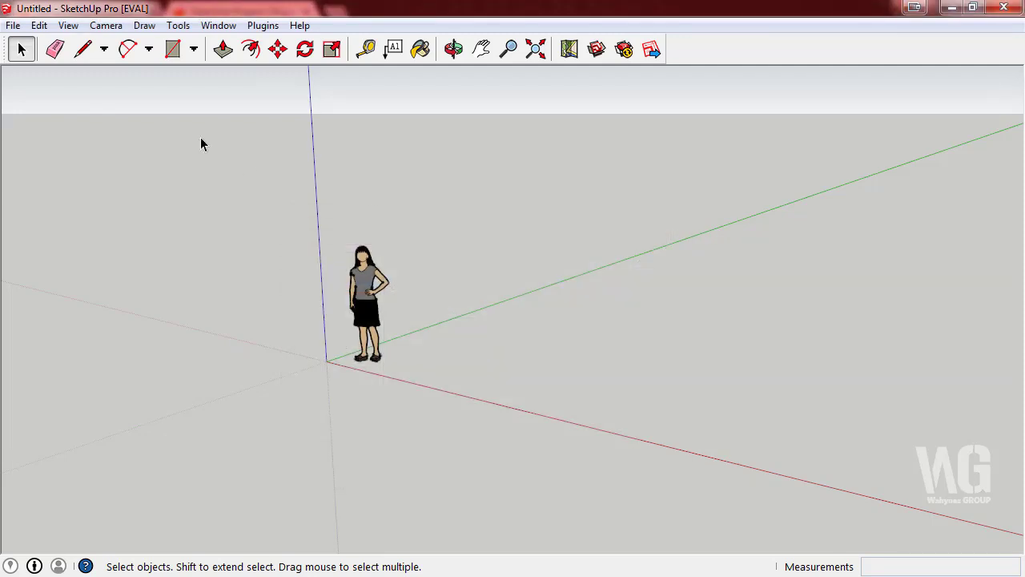
Turn on the T2HBuilding Structure Toolbar from the toolbar list.
{"action": "left_click", "coordinate": [68, 25]}
{"action": "left_click", "coordinate": [96, 41]}
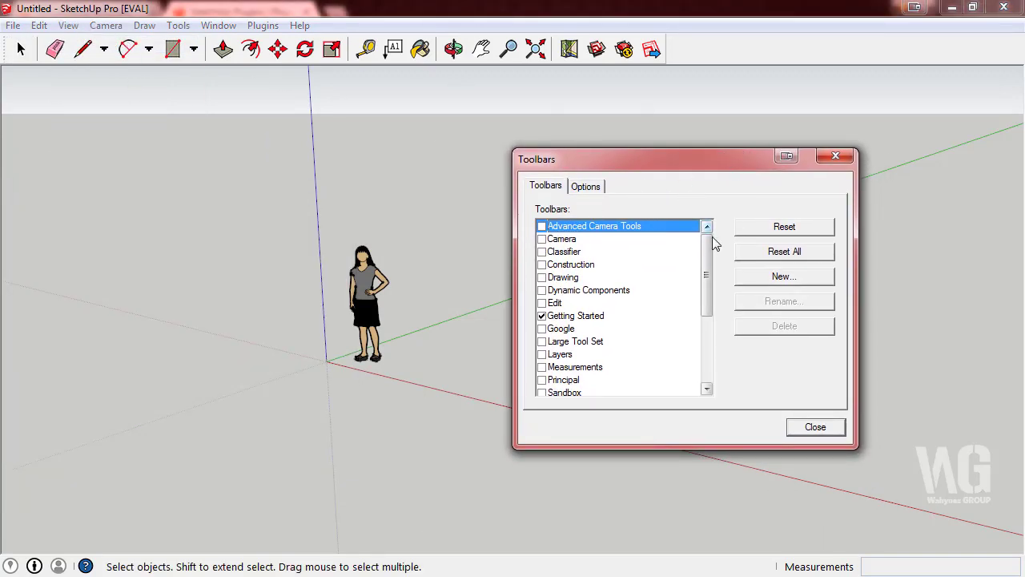
{"action": "left_click_drag", "start_coordinate": [700, 270], "coordinate": [701, 338]}
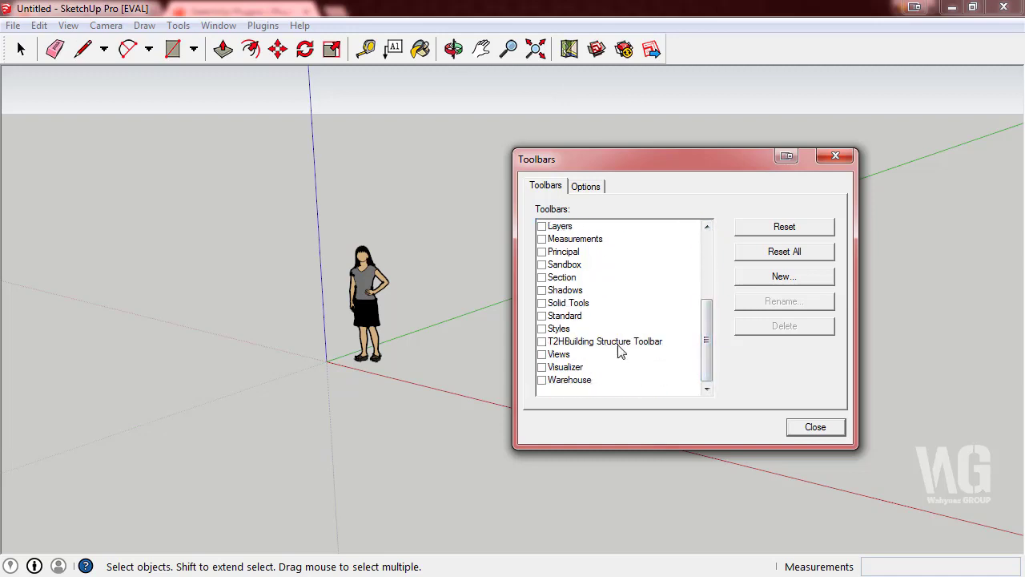
{"action": "left_click", "coordinate": [542, 342]}
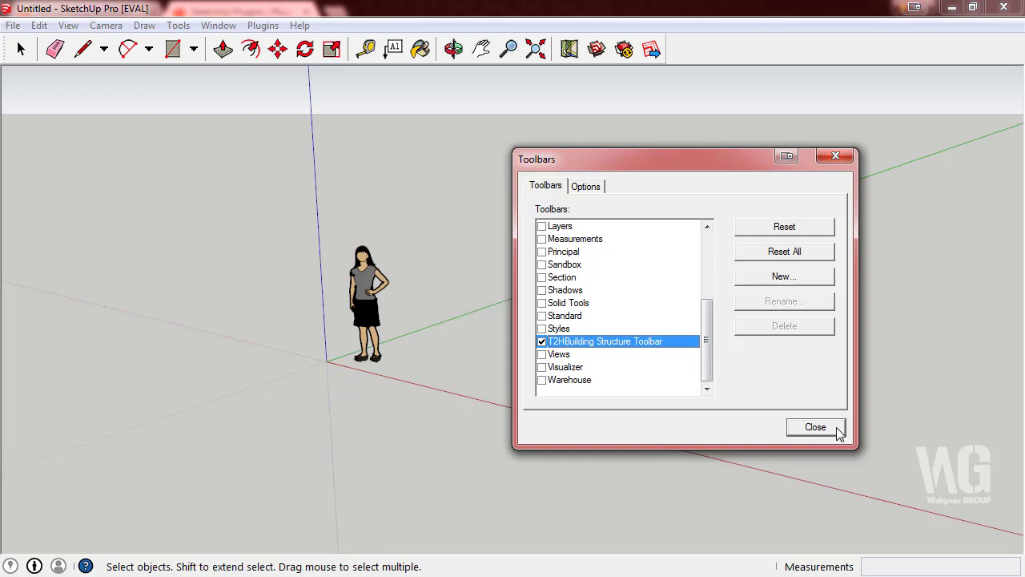
{"action": "left_click", "coordinate": [838, 429]}
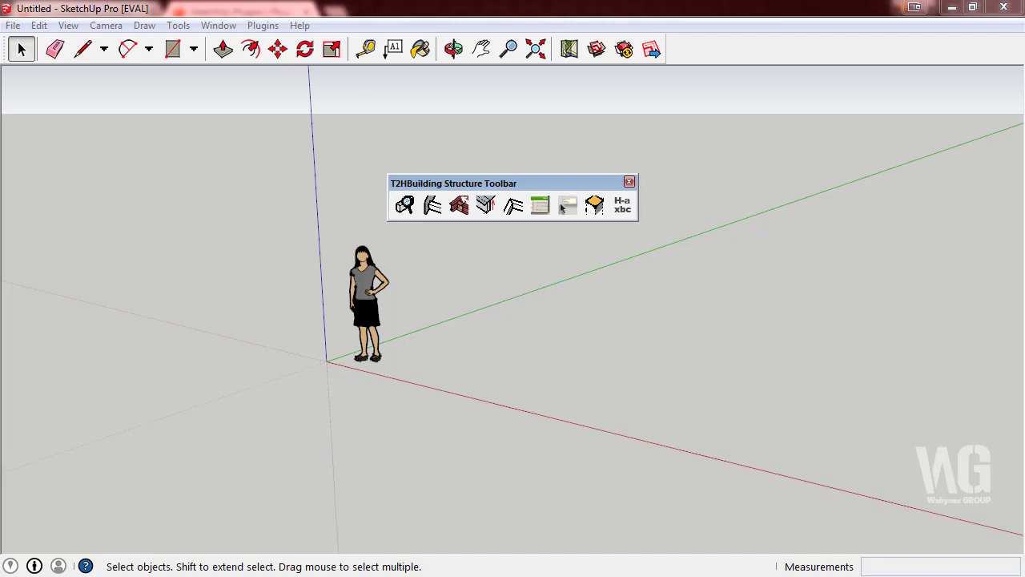
List all profiles with a blank search word and select PFC 300x100x46.
{"action": "left_click", "coordinate": [562, 207]}
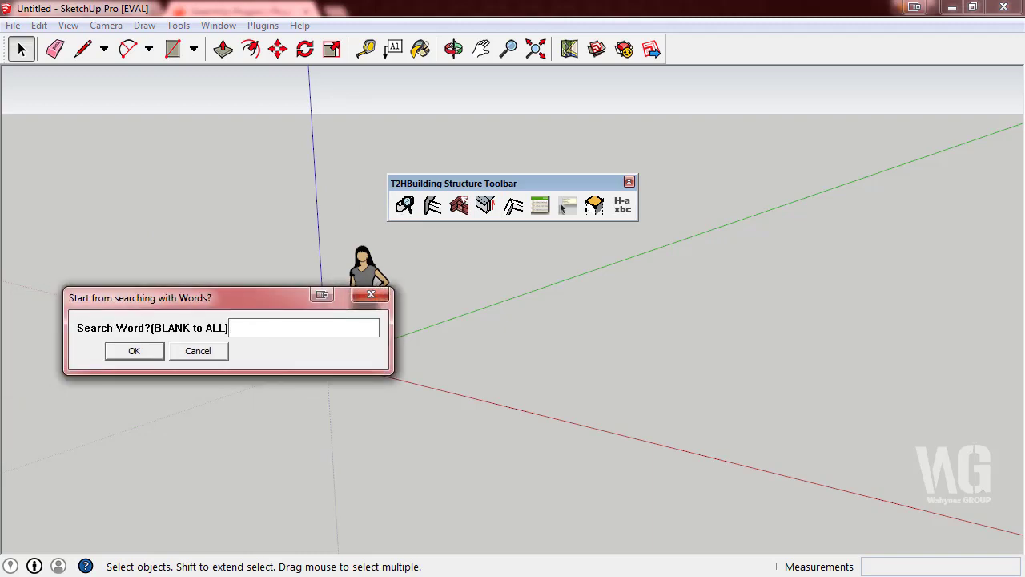
{"action": "left_click", "coordinate": [202, 352]}
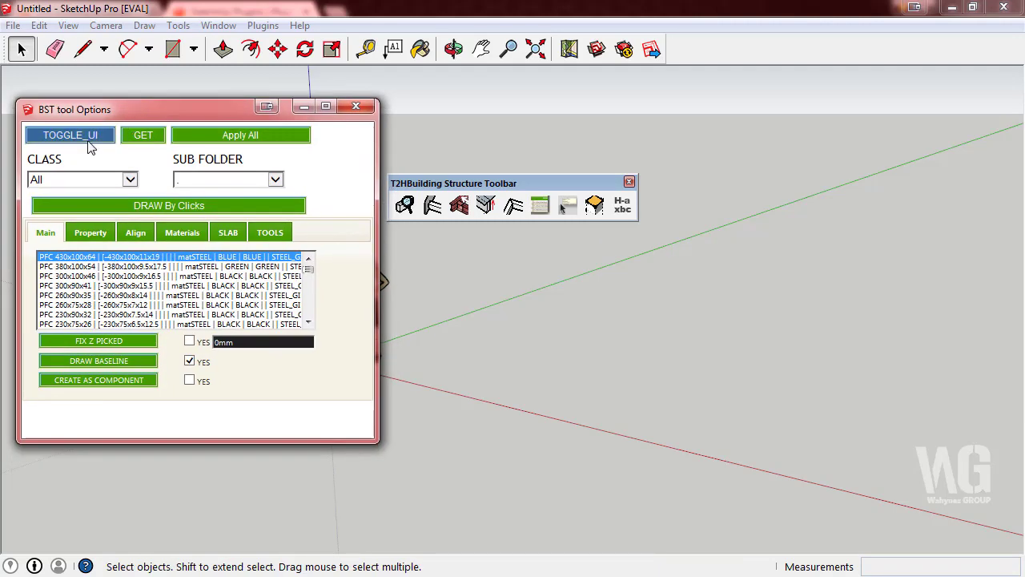
{"action": "mouse_move", "coordinate": [549, 178]}
{"action": "left_mouse_down"}
{"action": "mouse_move", "coordinate": [687, 166]}
{"action": "mouse_move", "coordinate": [749, 128]}
{"action": "left_mouse_up"}
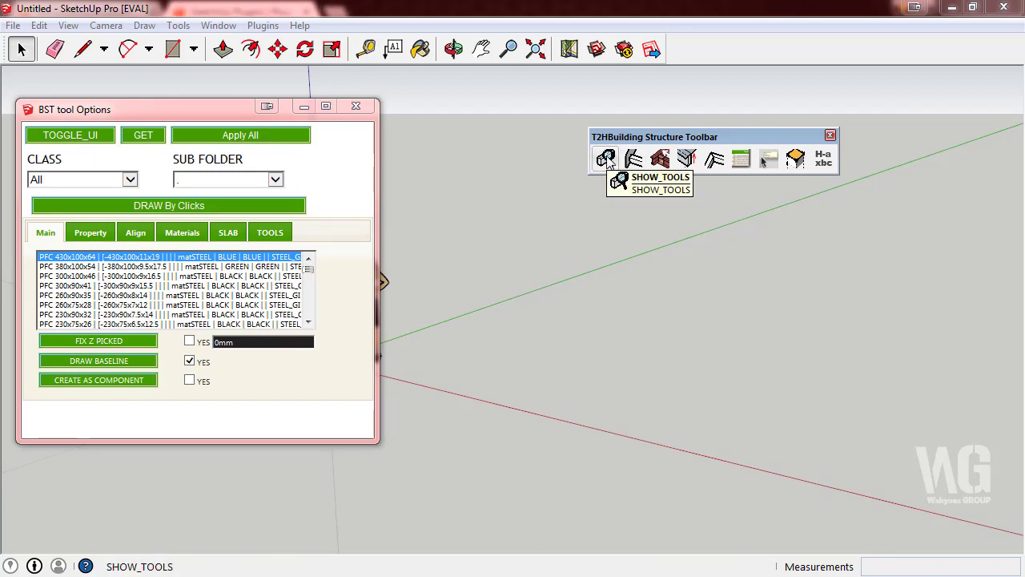
{"action": "left_click", "coordinate": [141, 276]}
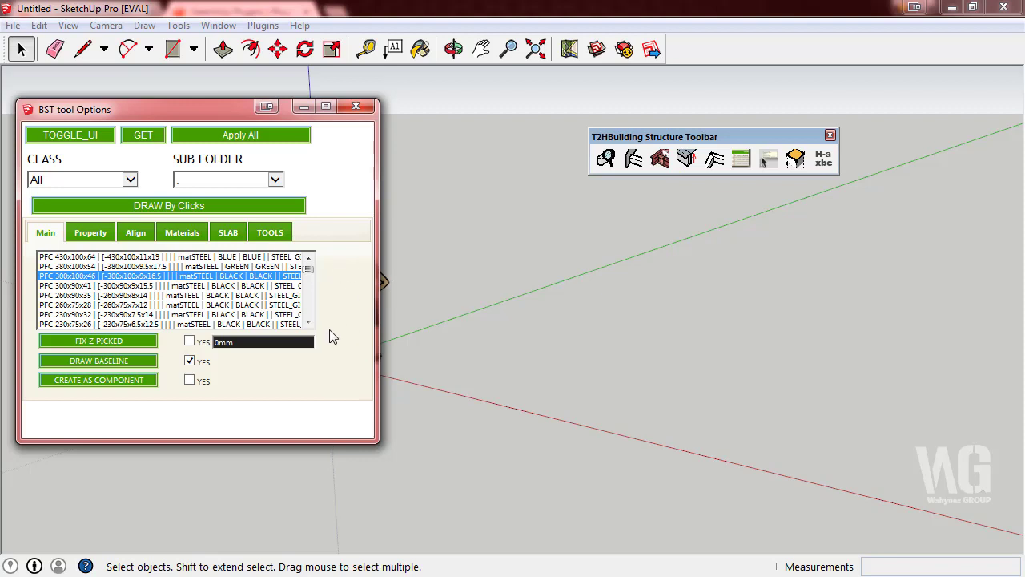
Draw a long PFC 300x100x46 beam and a second beam crossing it.
{"action": "left_click", "coordinate": [165, 205]}
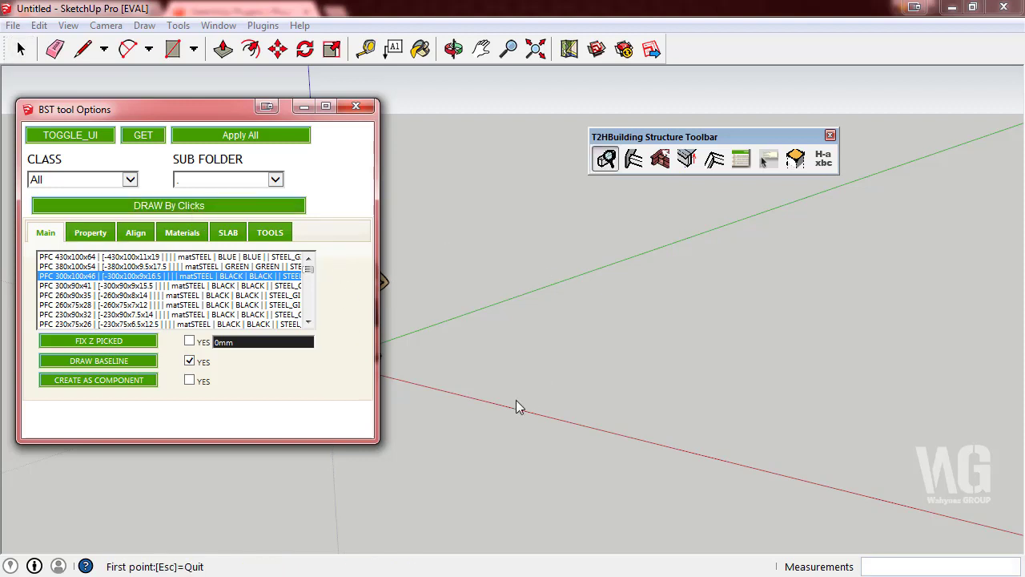
{"action": "left_click", "coordinate": [449, 393]}
{"action": "left_click", "coordinate": [638, 303]}
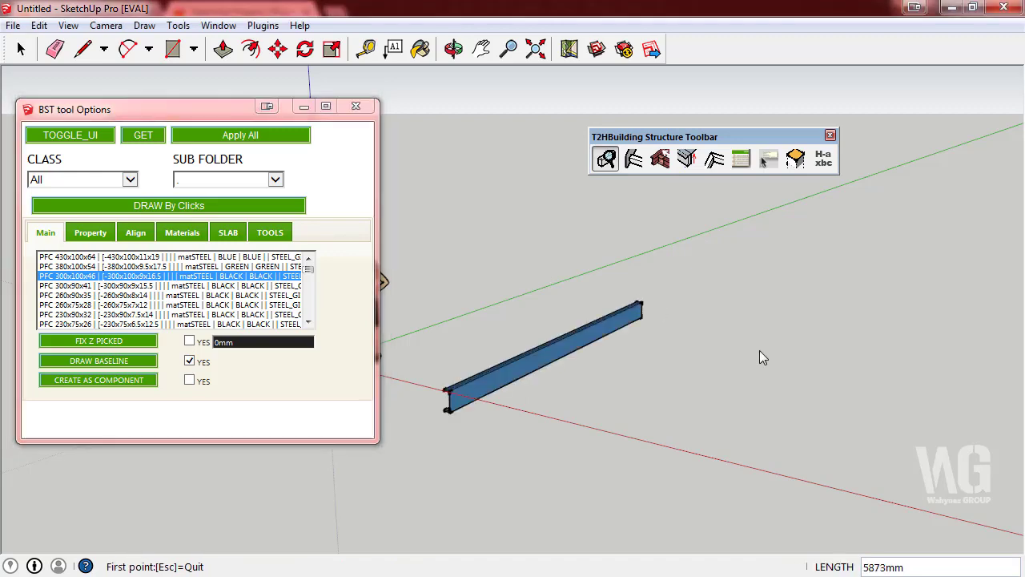
{"action": "middle_click_drag", "start_coordinate": [538, 389], "coordinate": [538, 344]}
{"action": "left_click", "coordinate": [454, 336]}
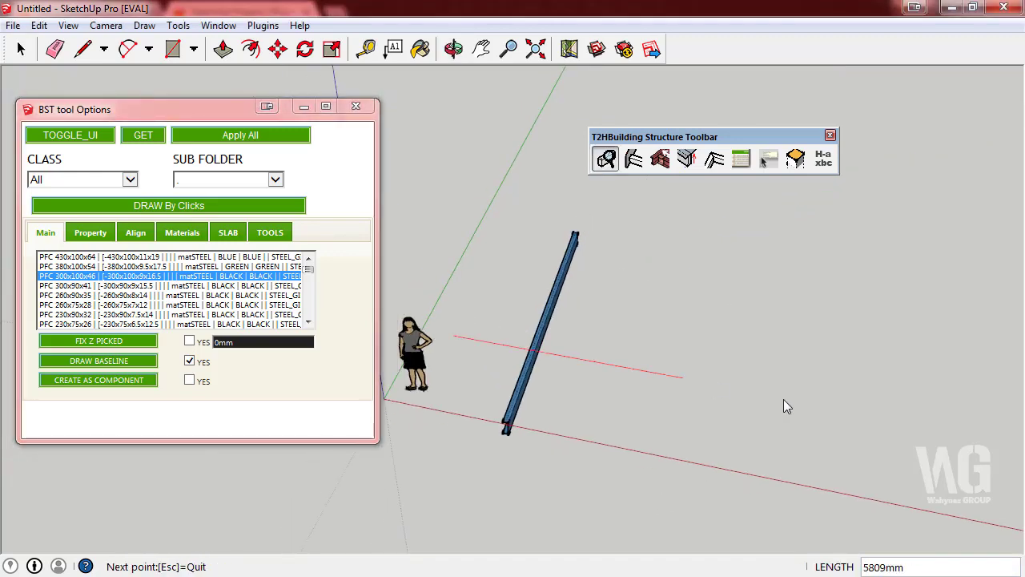
{"action": "left_click", "coordinate": [783, 401]}
Add a third PFC 300x100x46 beam across the main beam along the red axis.
{"action": "middle_click_drag", "start_coordinate": [783, 400], "coordinate": [585, 470]}
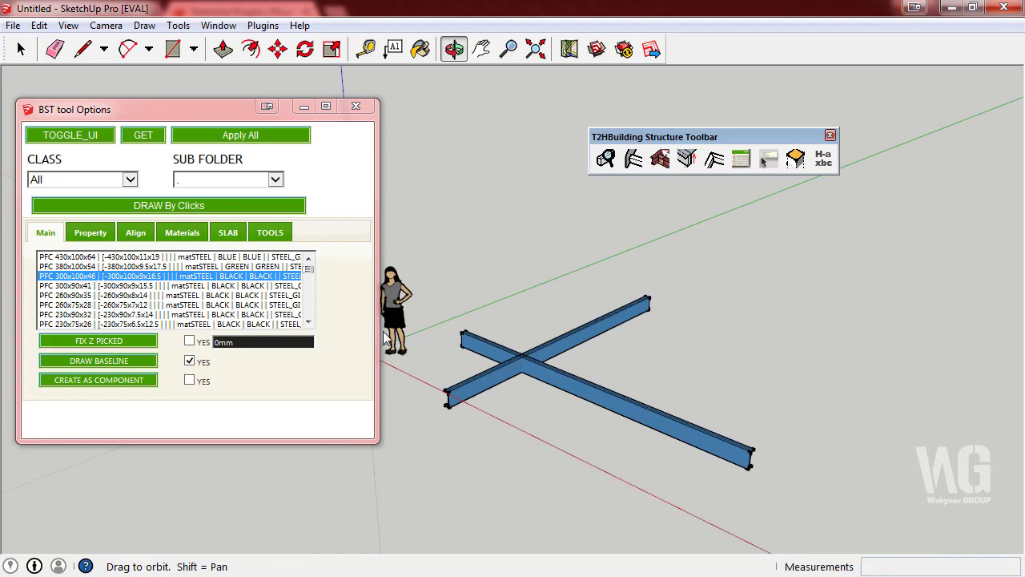
{"action": "left_click", "coordinate": [584, 476]}
{"action": "left_click", "coordinate": [733, 350]}
{"action": "middle_click_drag", "start_coordinate": [549, 371], "coordinate": [479, 330]}
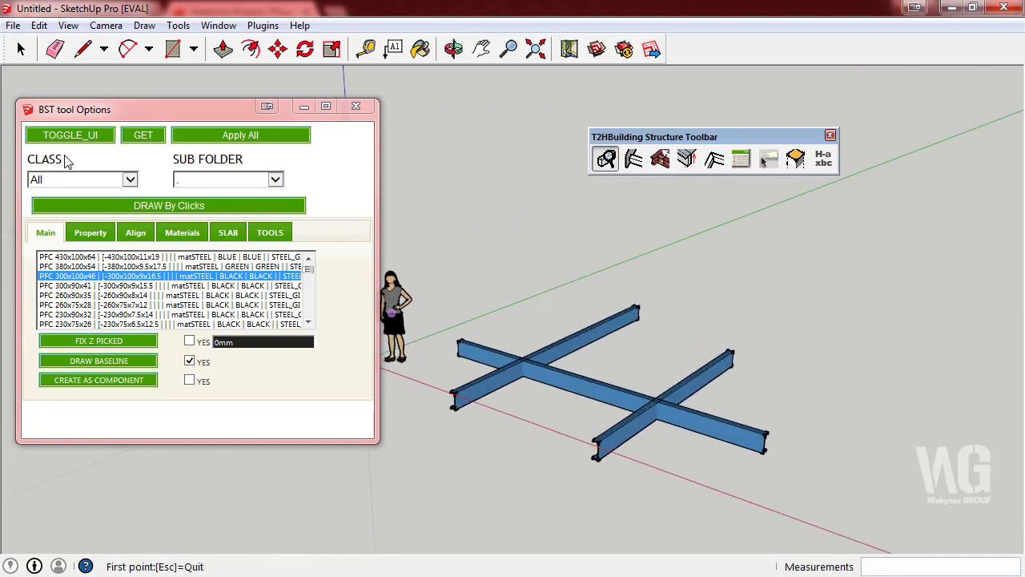
{"action": "left_click", "coordinate": [234, 180]}
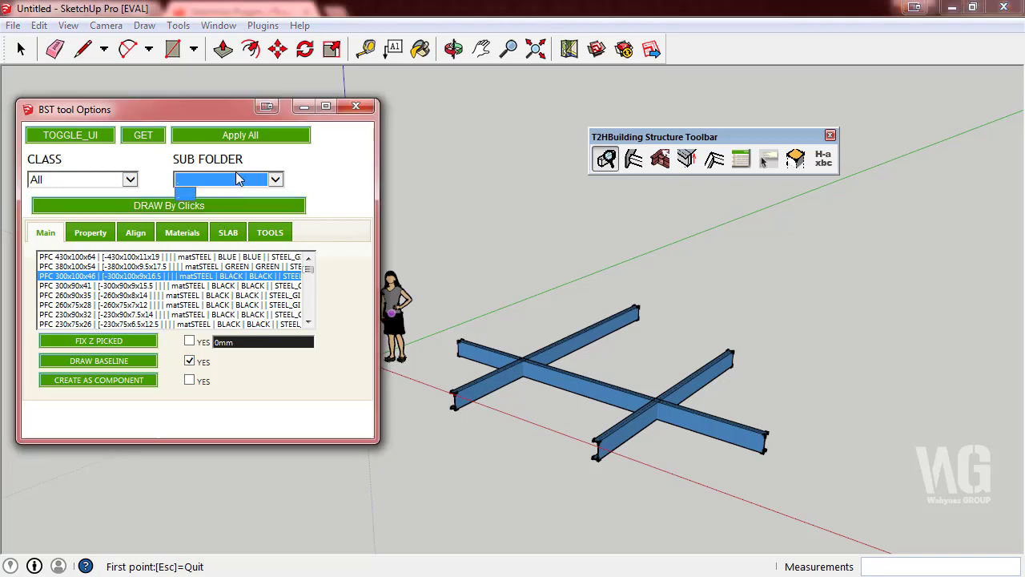
Filter the profile library to the SLAB class and choose the RCSL-175 slab.
{"action": "left_click", "coordinate": [111, 178]}
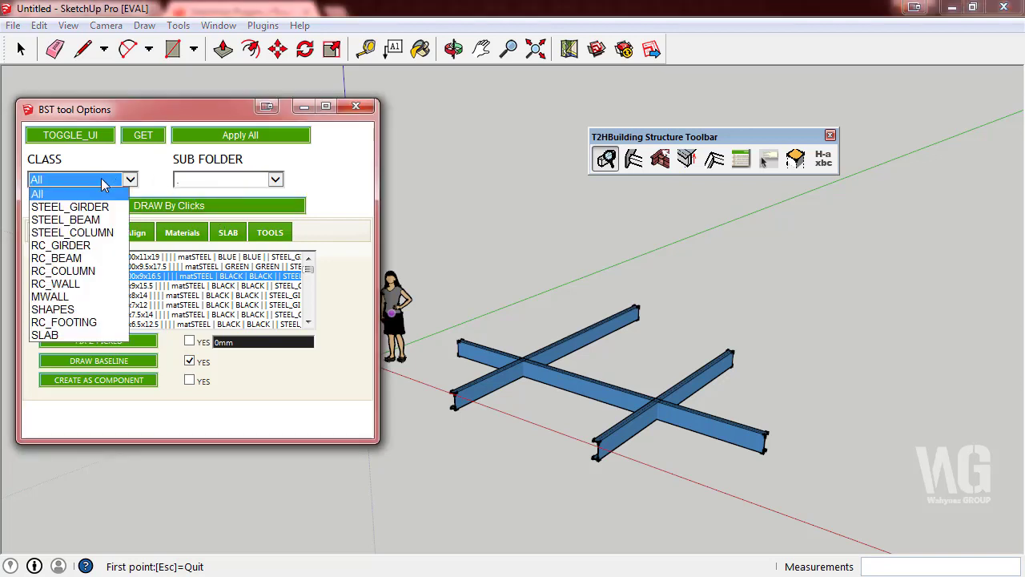
{"action": "left_click", "coordinate": [77, 335]}
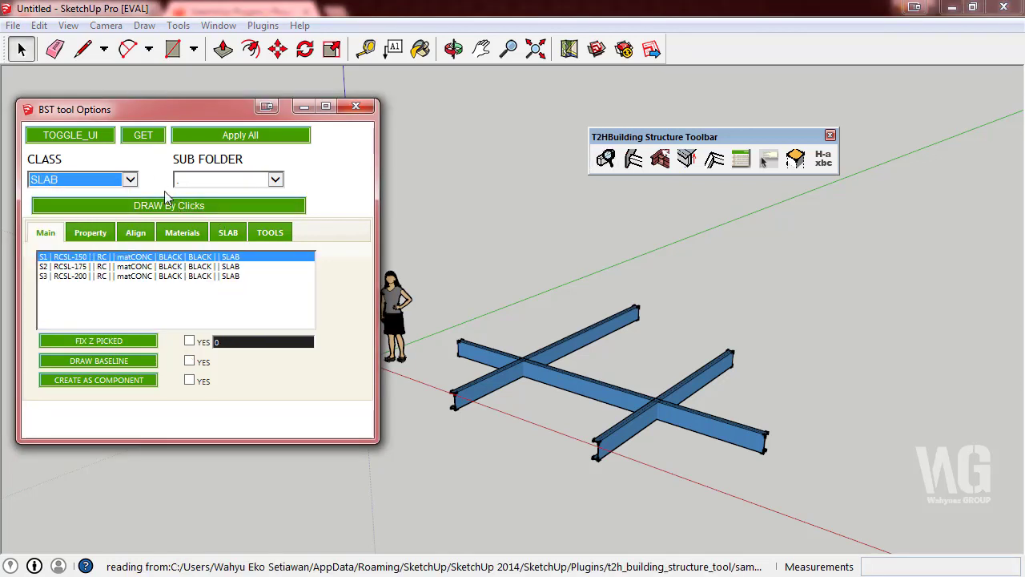
{"action": "left_click", "coordinate": [127, 266]}
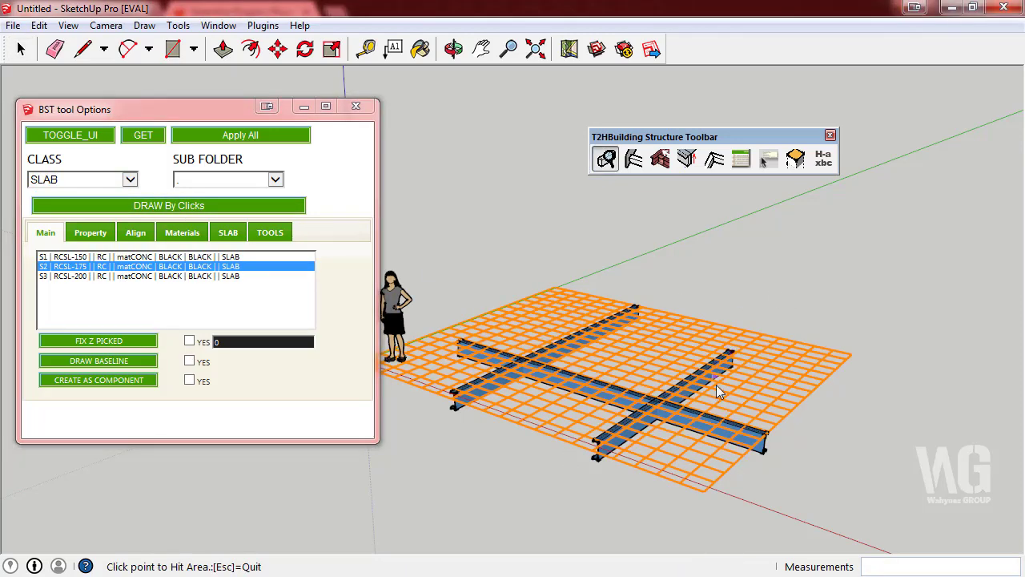
{"action": "middle_click_drag", "start_coordinate": [670, 327], "coordinate": [521, 341]}
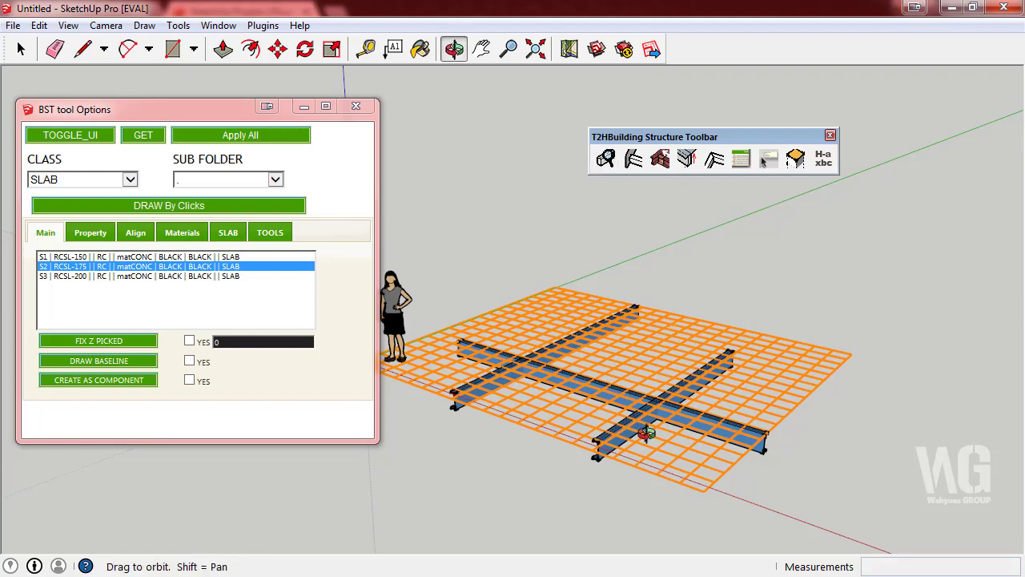
{"action": "left_click", "coordinate": [63, 179]}
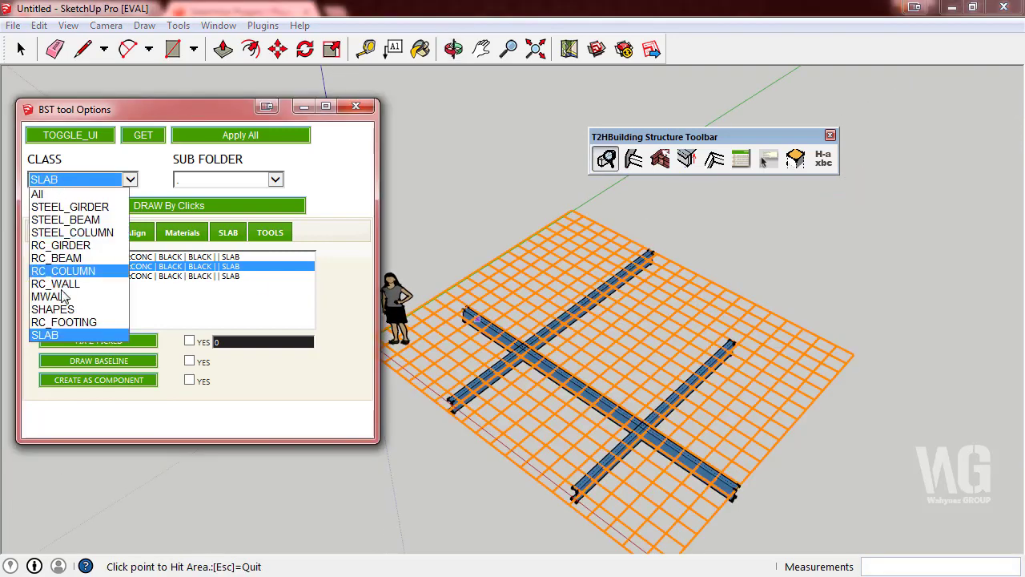
Switch to the RC_COLUMN class and place several RC200x200 pink columns around the beams.
{"action": "left_click", "coordinate": [96, 274]}
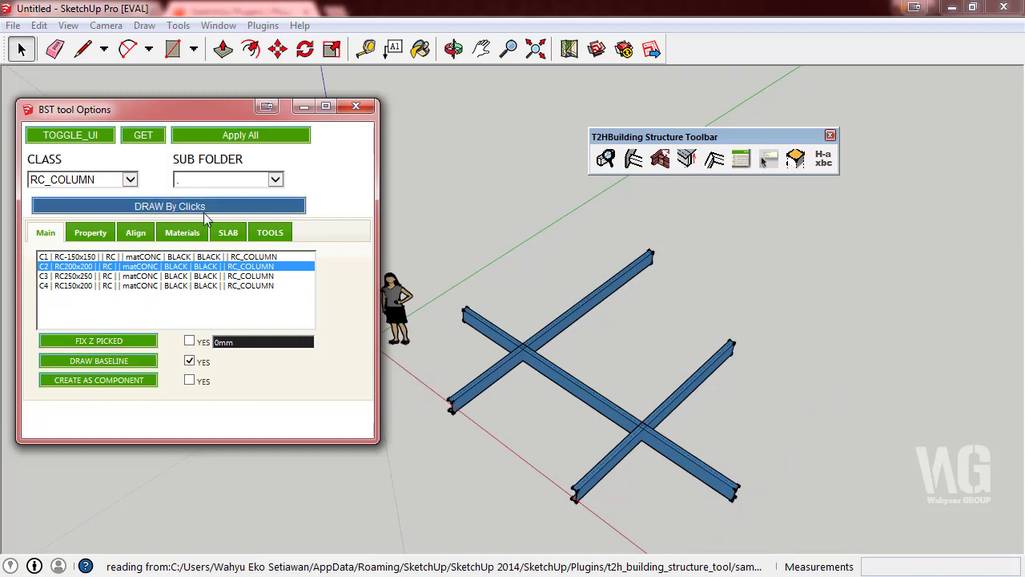
{"action": "left_click", "coordinate": [160, 207]}
{"action": "mouse_move", "coordinate": [631, 299]}
{"action": "middle_mouse_down"}
{"action": "mouse_move", "coordinate": [806, 248]}
{"action": "mouse_move", "coordinate": [520, 288]}
{"action": "mouse_move", "coordinate": [880, 232]}
{"action": "mouse_move", "coordinate": [521, 304]}
{"action": "middle_mouse_up"}
{"action": "left_click", "coordinate": [520, 288]}
{"action": "left_click", "coordinate": [735, 290]}
{"action": "left_click", "coordinate": [519, 302]}
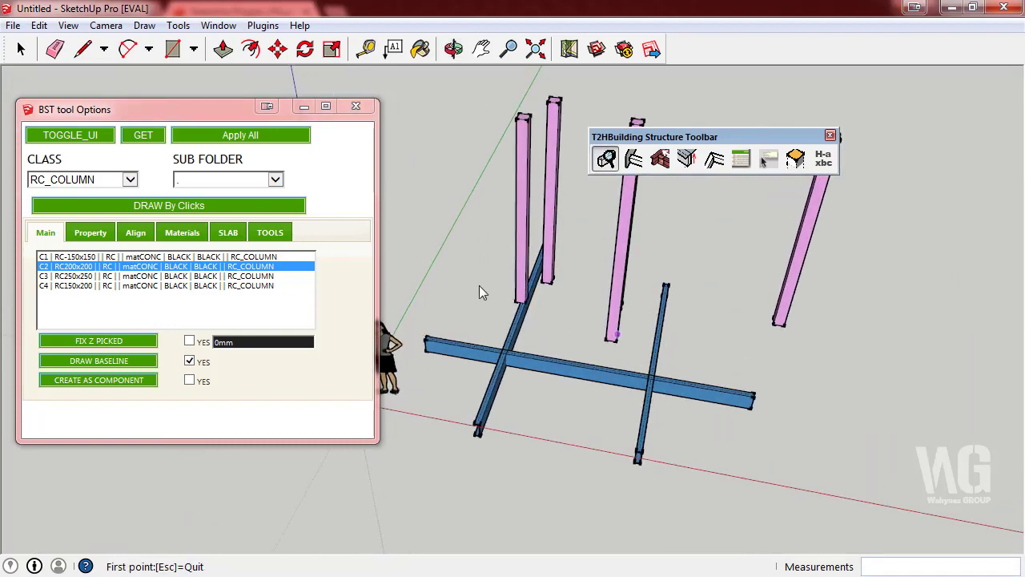
{"action": "left_click", "coordinate": [659, 161]}
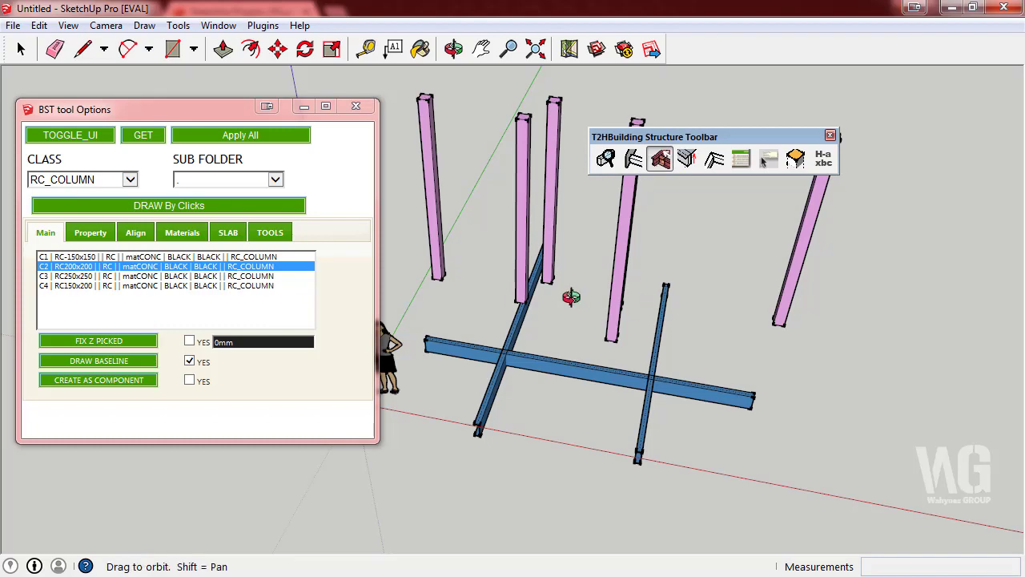
{"action": "middle_click_drag", "start_coordinate": [572, 297], "coordinate": [481, 288]}
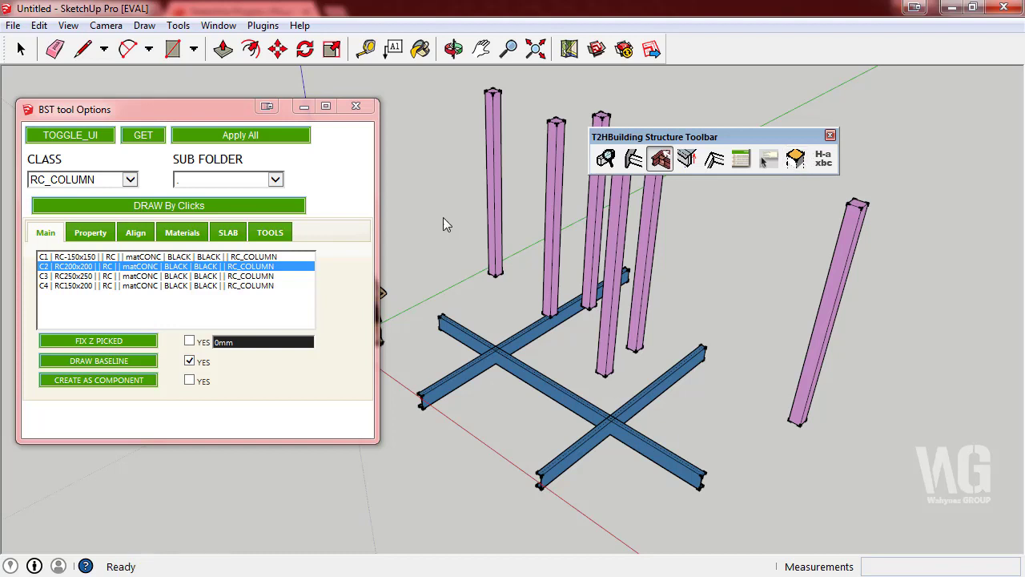
Place more columns with the RC150x200 profile and view the whole frame.
{"action": "left_click", "coordinate": [69, 287]}
{"action": "left_click", "coordinate": [152, 206]}
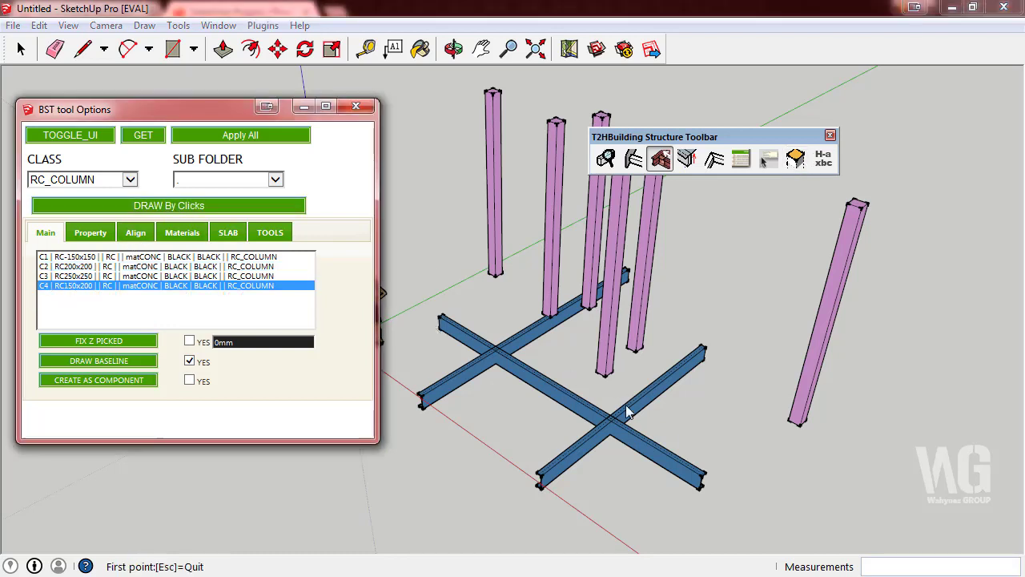
{"action": "left_click", "coordinate": [735, 442]}
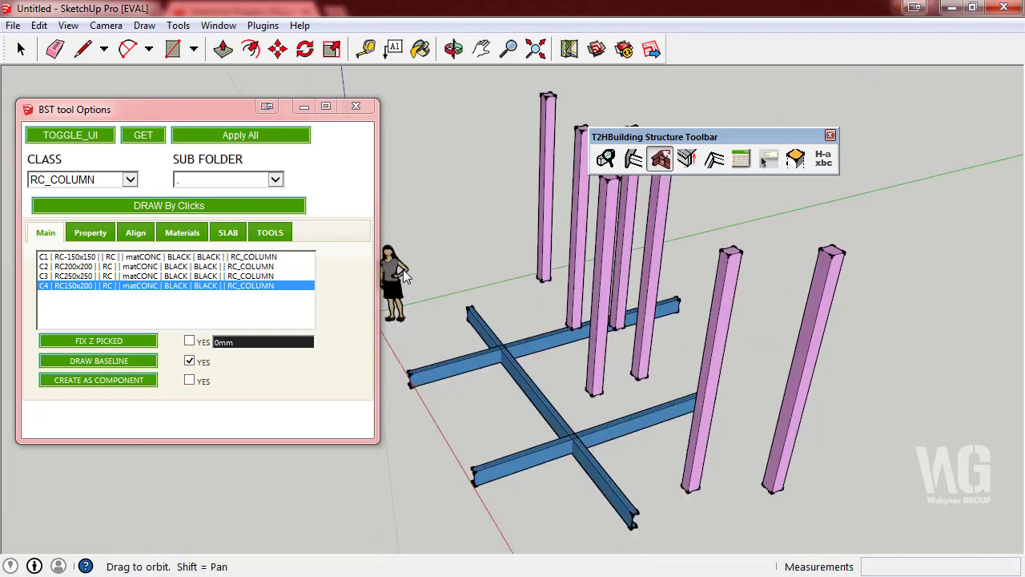
{"action": "middle_click_drag", "start_coordinate": [620, 223], "coordinate": [625, 184]}
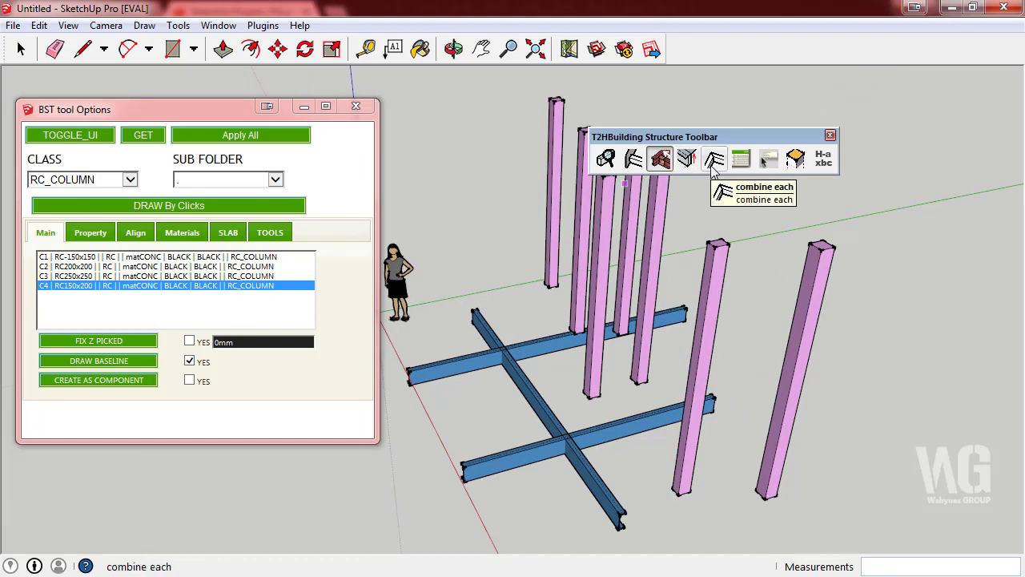
{"action": "middle_click_drag", "start_coordinate": [705, 281], "coordinate": [697, 383]}
{"action": "scroll", "coordinate": [561, 321], "scroll_direction": "down", "scroll_amount": 2}
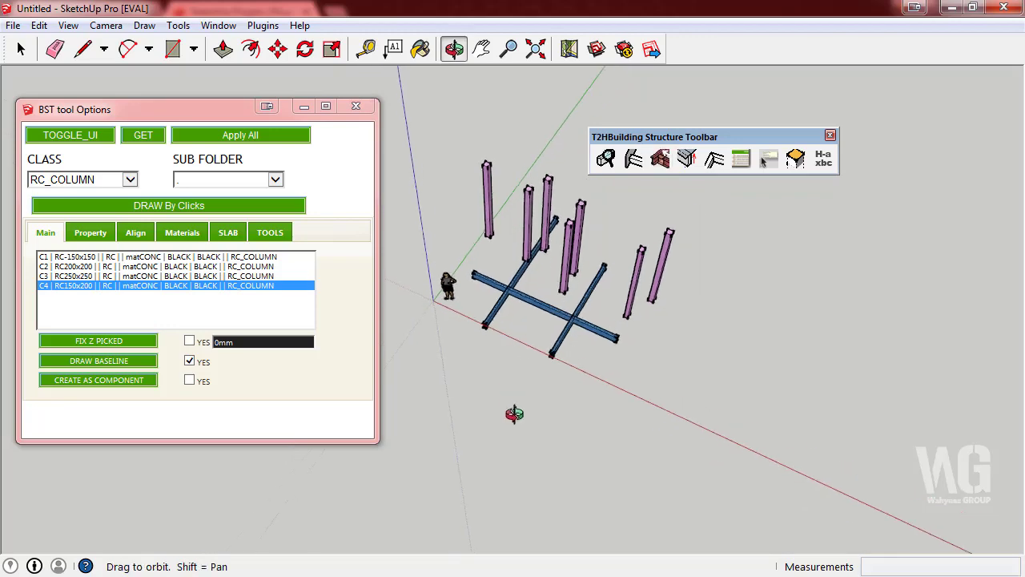
{"action": "middle_click_drag", "start_coordinate": [561, 320], "coordinate": [468, 306]}
{"action": "scroll", "coordinate": [470, 307], "scroll_direction": "up", "scroll_amount": 3}
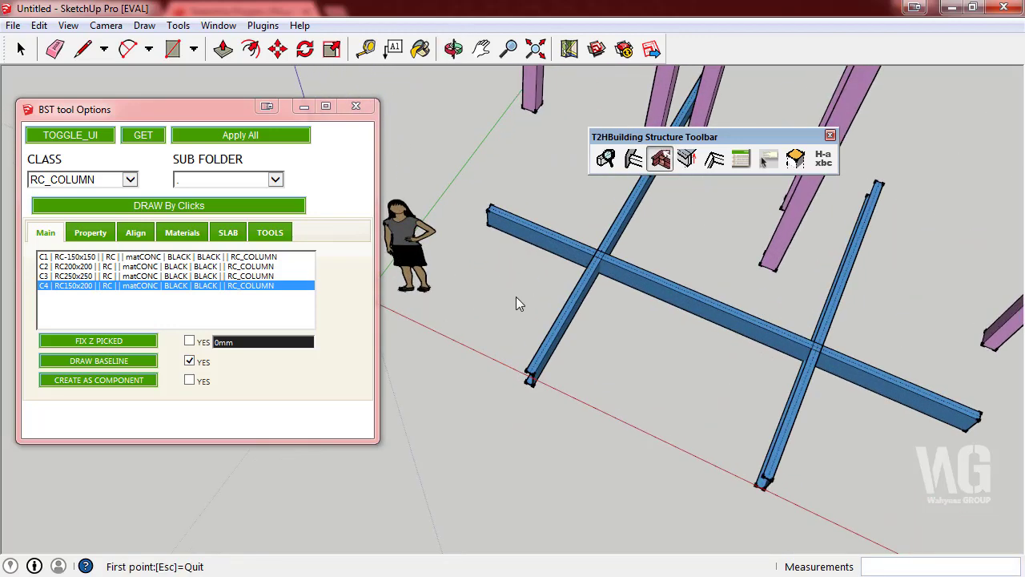
Show profiles from all classes and draw a new PFC 430x100x64 beam.
{"action": "left_click", "coordinate": [101, 183]}
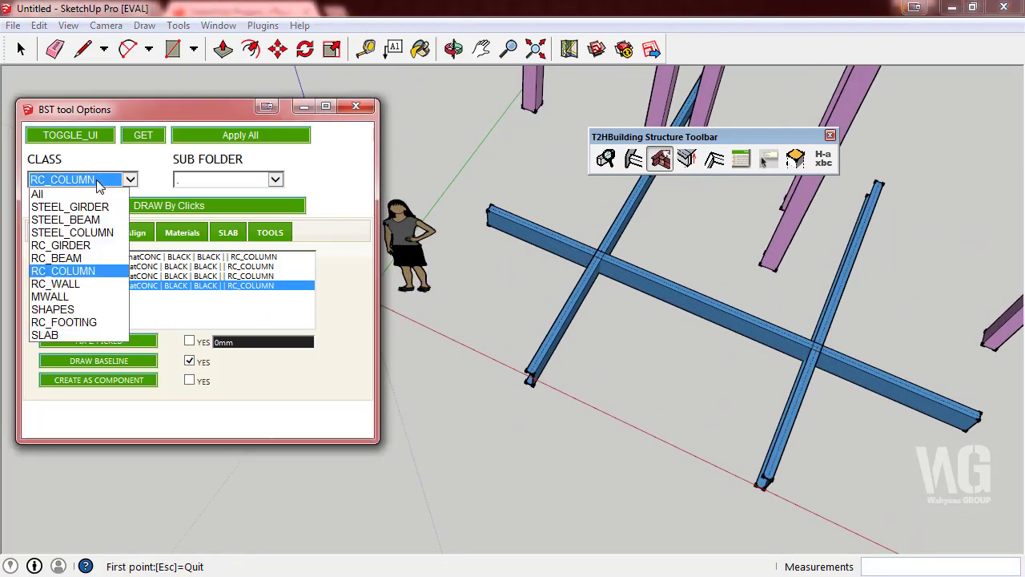
{"action": "left_click", "coordinate": [48, 194]}
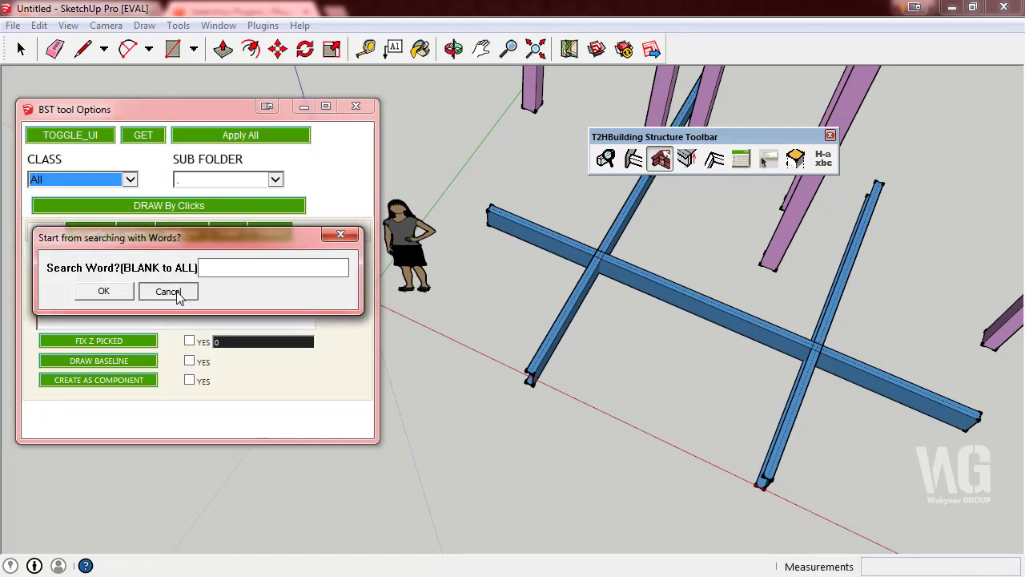
{"action": "left_click", "coordinate": [162, 290]}
{"action": "left_click", "coordinate": [131, 206]}
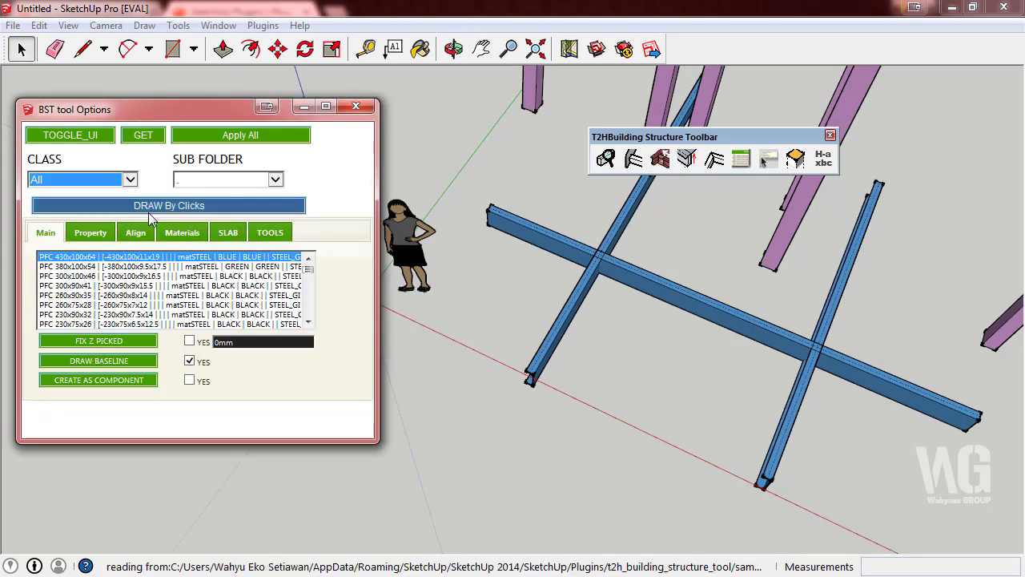
{"action": "left_click", "coordinate": [423, 357]}
{"action": "left_click", "coordinate": [462, 305]}
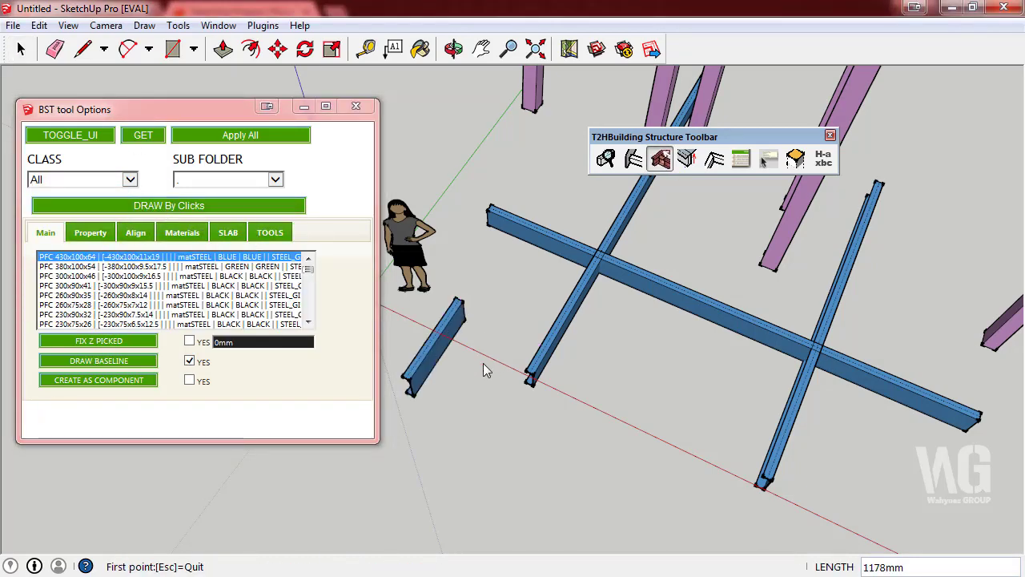
{"action": "mouse_move", "coordinate": [483, 363]}
{"action": "middle_mouse_down"}
{"action": "mouse_move", "coordinate": [513, 267]}
{"action": "mouse_move", "coordinate": [458, 304]}
{"action": "mouse_move", "coordinate": [414, 389]}
{"action": "mouse_move", "coordinate": [424, 380]}
{"action": "middle_mouse_up"}
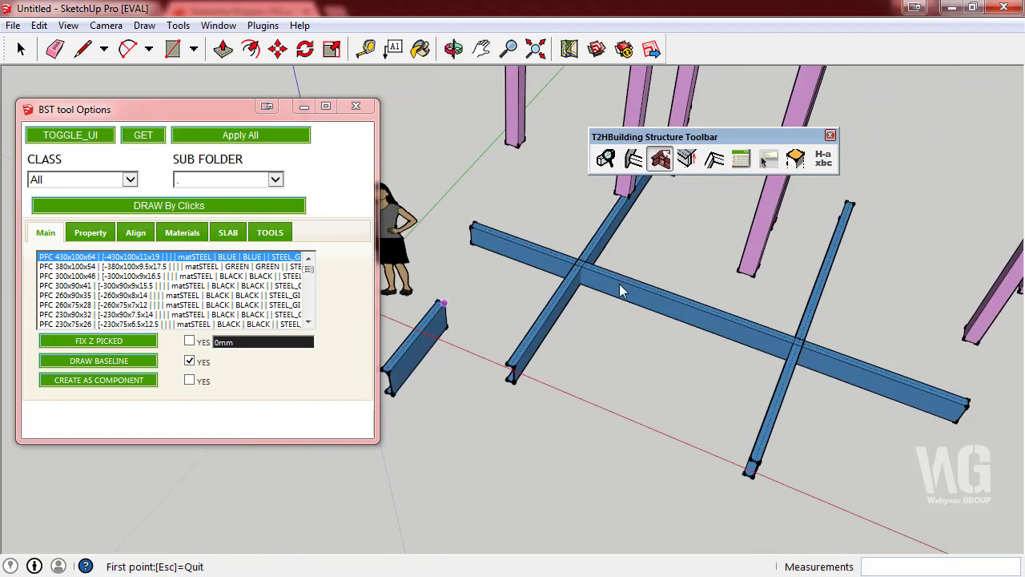
Extend the short left beam to meet the long beam's end using Extend to Structure.
{"action": "left_click", "coordinate": [715, 159]}
{"action": "left_click", "coordinate": [424, 336]}
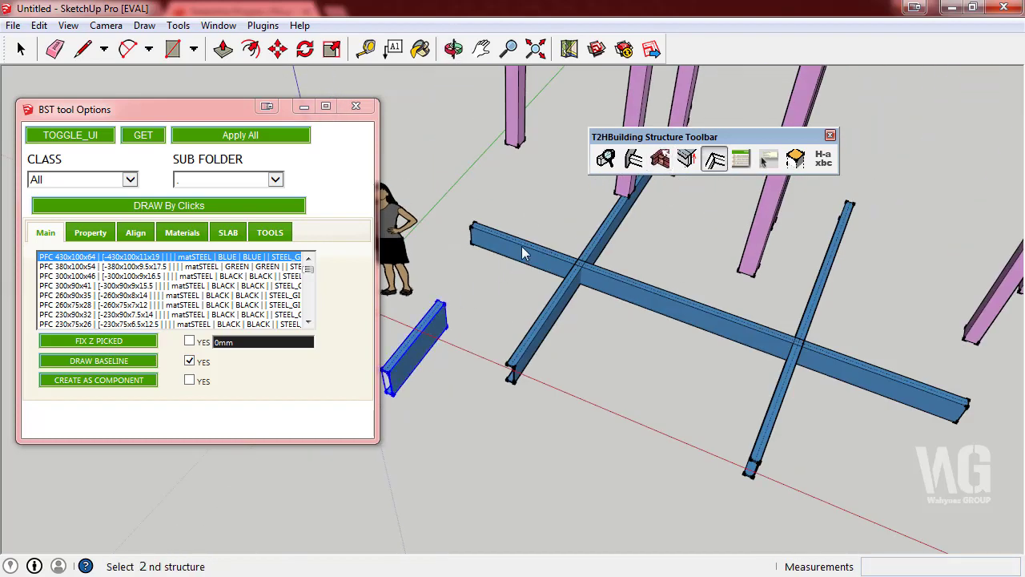
{"action": "left_click", "coordinate": [521, 248]}
{"action": "mouse_move", "coordinate": [522, 255]}
{"action": "middle_mouse_down"}
{"action": "mouse_move", "coordinate": [393, 331]}
{"action": "mouse_move", "coordinate": [800, 264]}
{"action": "mouse_move", "coordinate": [572, 342]}
{"action": "mouse_move", "coordinate": [550, 326]}
{"action": "middle_mouse_up"}
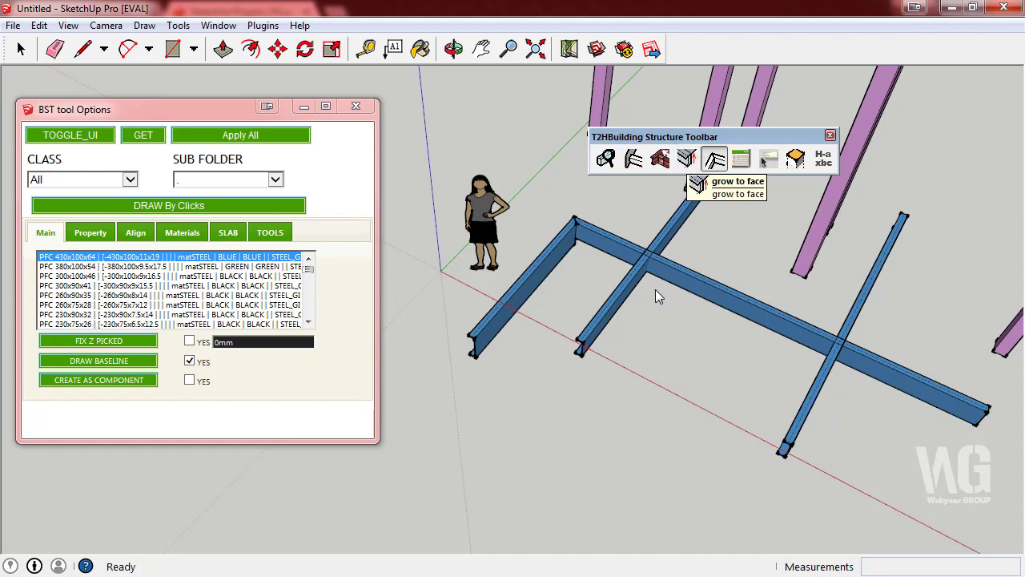
{"action": "left_click", "coordinate": [670, 160]}
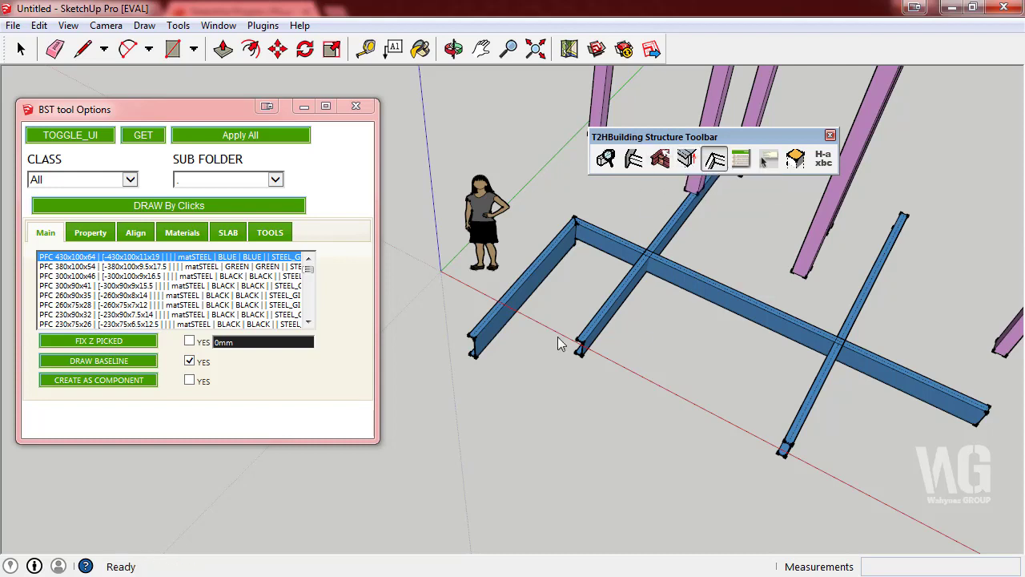
Draw a 3463mm PFC beam at the front left and extend the middle diagonal beam to it.
{"action": "left_click", "coordinate": [418, 371]}
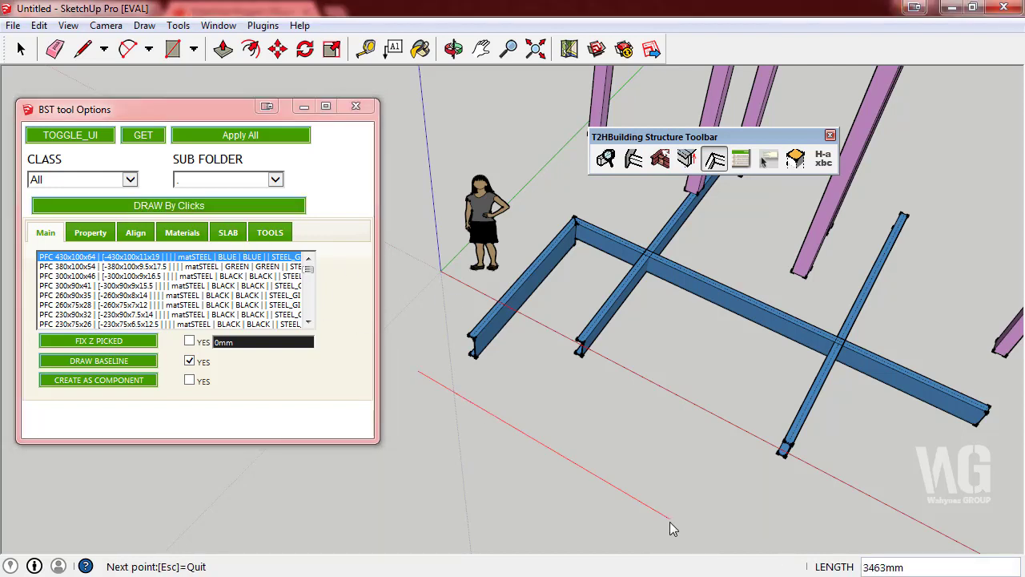
{"action": "left_click", "coordinate": [669, 521]}
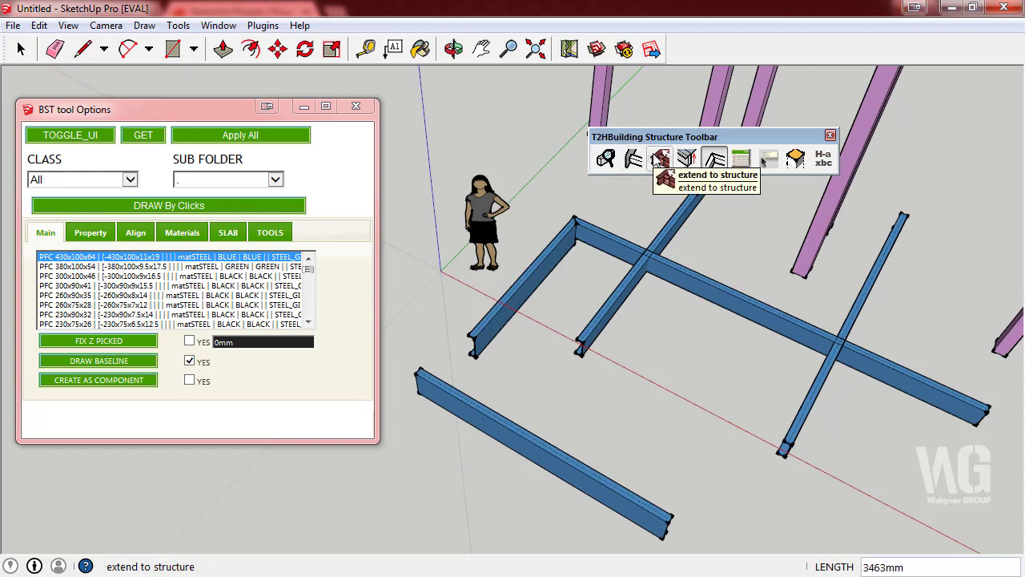
{"action": "left_click", "coordinate": [658, 158]}
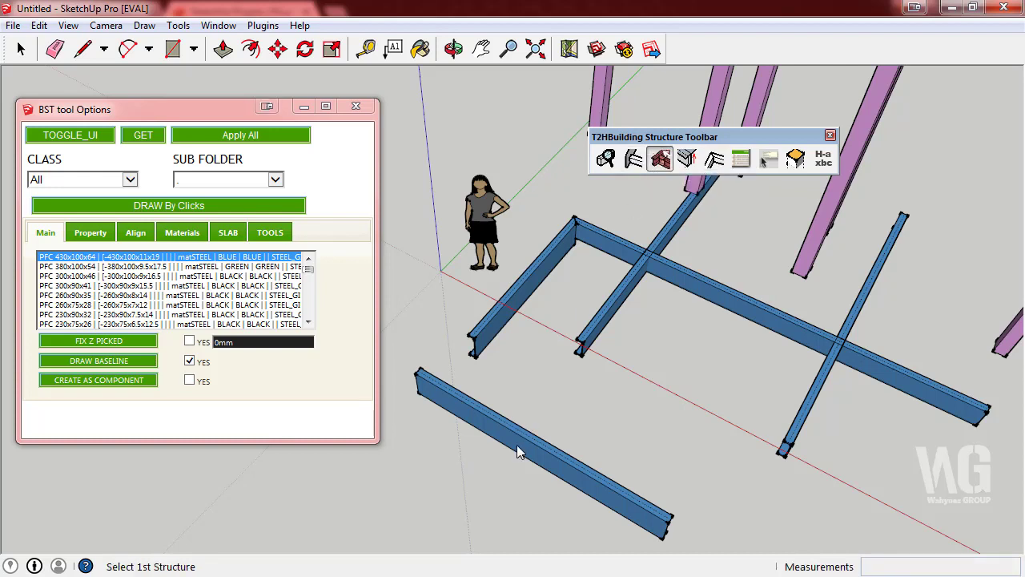
{"action": "left_click", "coordinate": [592, 332]}
{"action": "left_click", "coordinate": [520, 450]}
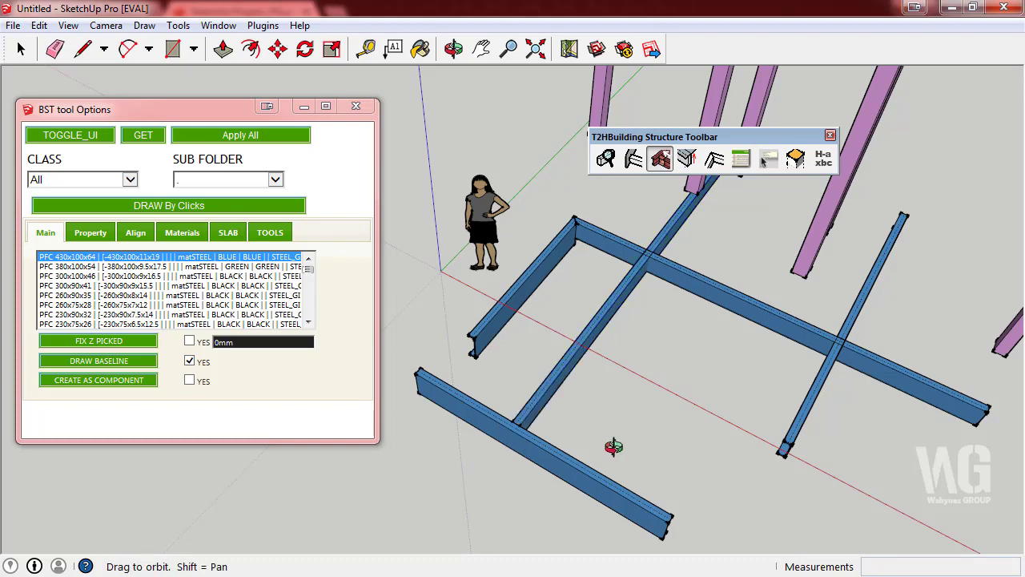
{"action": "mouse_move", "coordinate": [613, 441]}
{"action": "middle_mouse_down"}
{"action": "mouse_move", "coordinate": [448, 366]}
{"action": "mouse_move", "coordinate": [515, 337]}
{"action": "mouse_move", "coordinate": [578, 330]}
{"action": "mouse_move", "coordinate": [609, 432]}
{"action": "middle_mouse_up"}
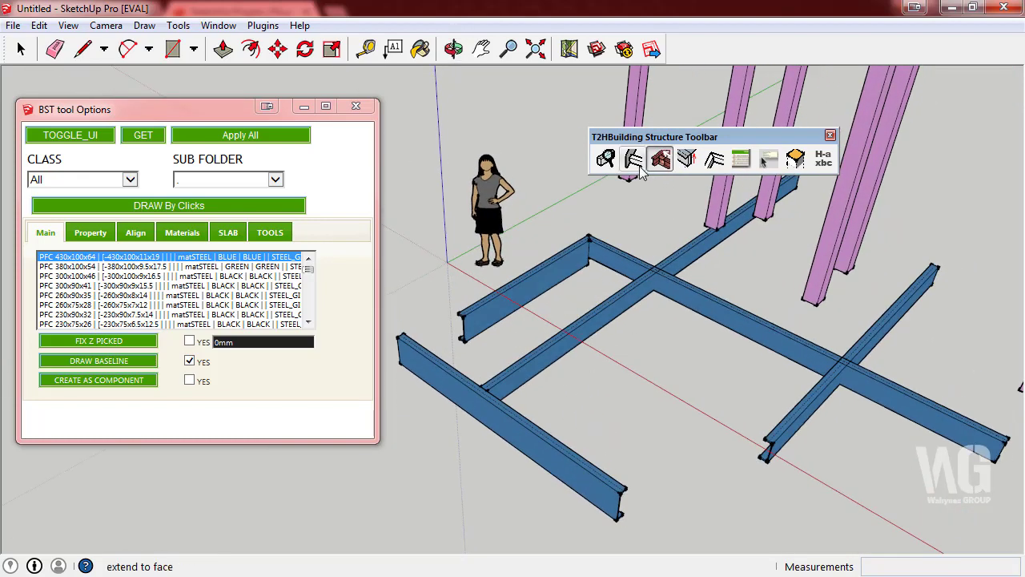
Extend a beam up to a face using Extend to Face.
{"action": "left_click", "coordinate": [633, 159]}
{"action": "left_click", "coordinate": [794, 446]}
{"action": "left_click", "coordinate": [578, 466]}
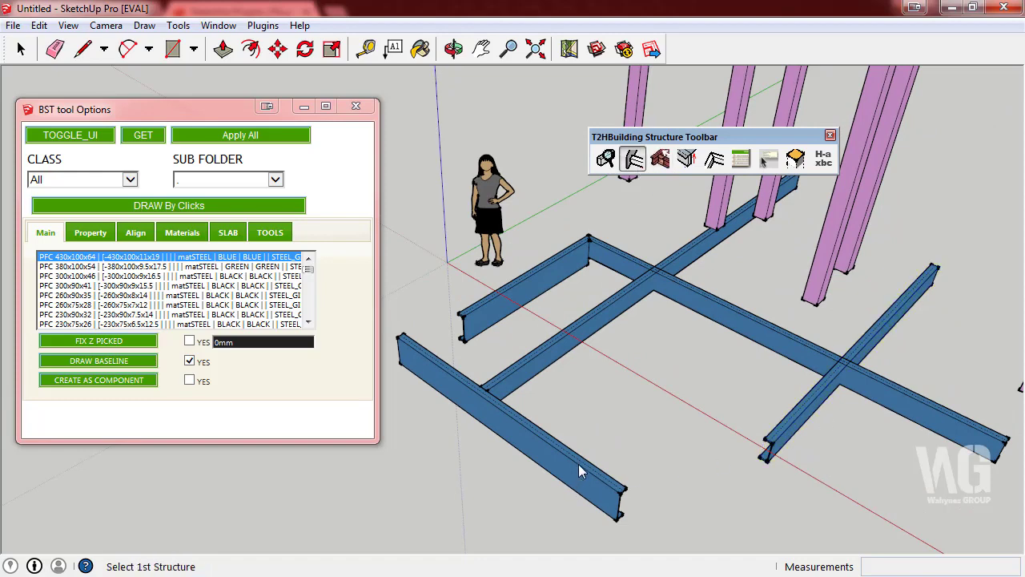
{"action": "mouse_move", "coordinate": [578, 464]}
{"action": "middle_mouse_down"}
{"action": "mouse_move", "coordinate": [565, 396]}
{"action": "mouse_move", "coordinate": [625, 434]}
{"action": "mouse_move", "coordinate": [539, 455]}
{"action": "middle_mouse_up"}
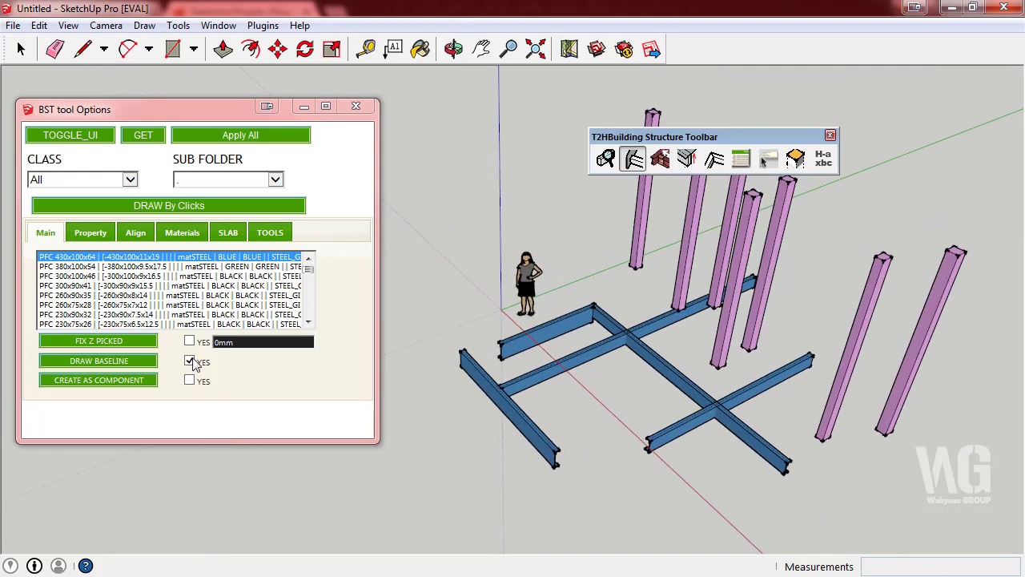
Draw a second front-left beam and try extending a beam to its face.
{"action": "left_click", "coordinate": [172, 213]}
{"action": "left_click", "coordinate": [458, 426]}
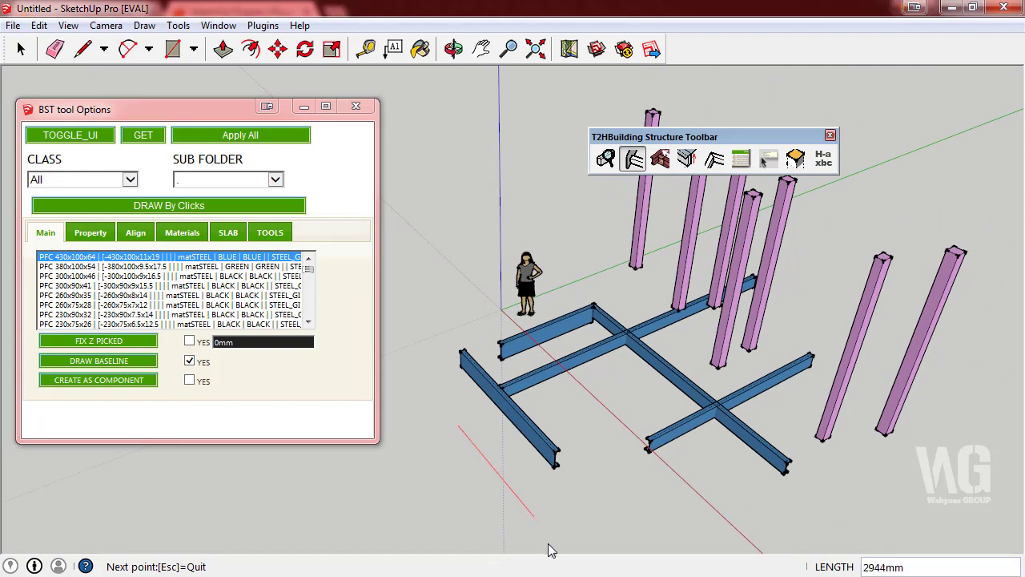
{"action": "left_click", "coordinate": [558, 545]}
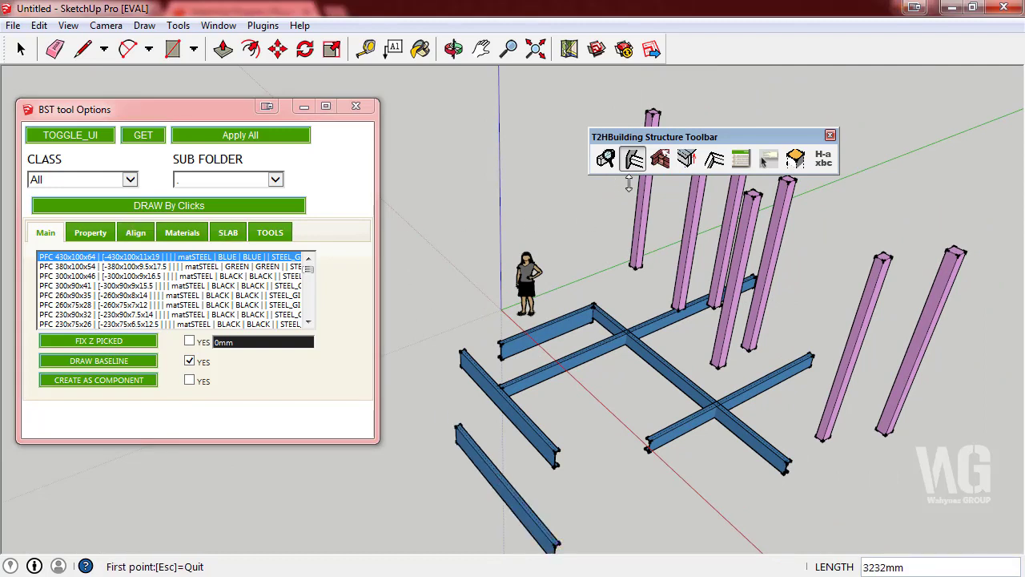
{"action": "left_click", "coordinate": [636, 159]}
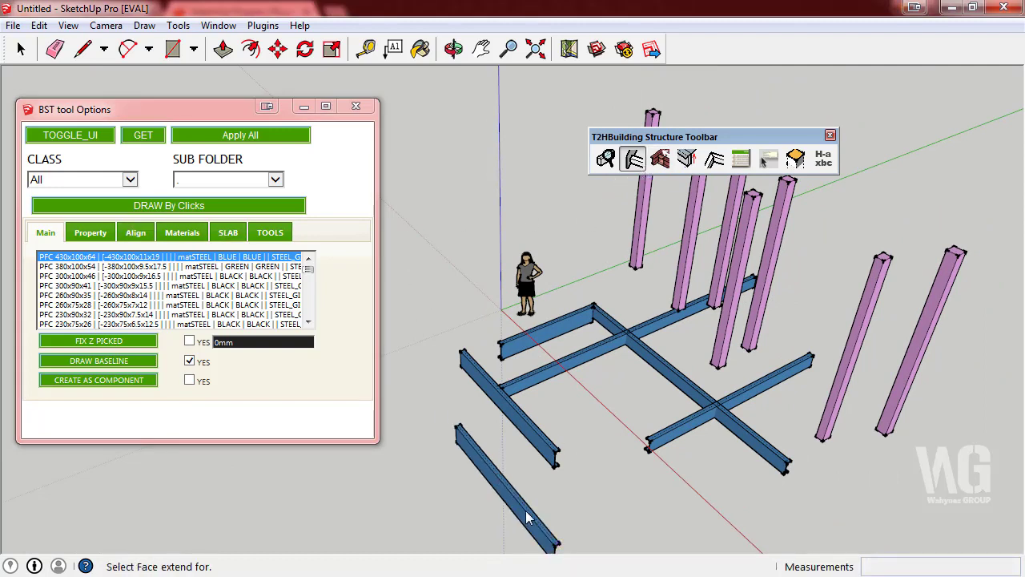
{"action": "scroll", "coordinate": [572, 346], "scroll_direction": "down", "scroll_amount": 1}
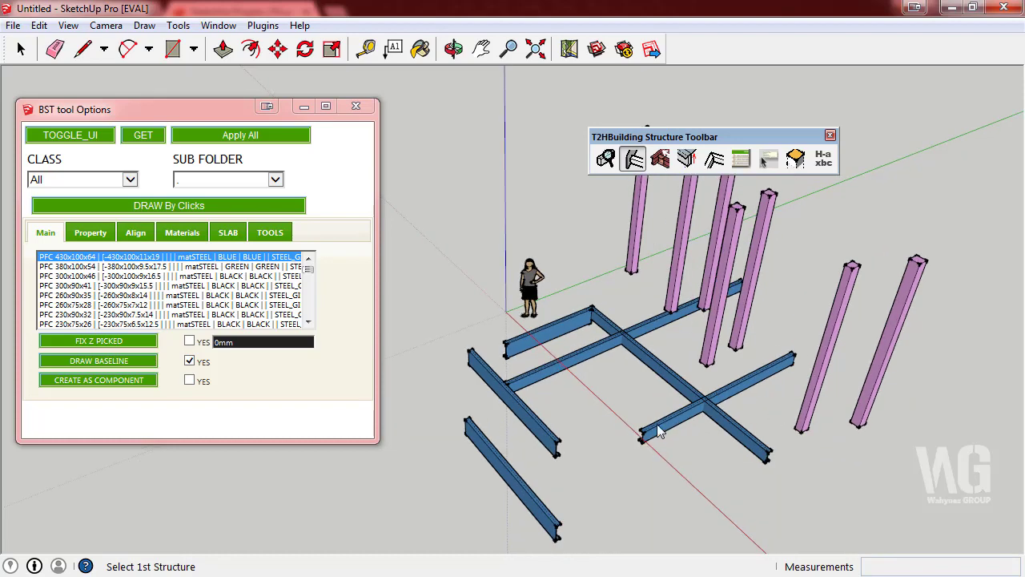
{"action": "left_click", "coordinate": [657, 430]}
{"action": "left_click", "coordinate": [526, 497]}
{"action": "middle_click_drag", "start_coordinate": [526, 497], "coordinate": [624, 187]}
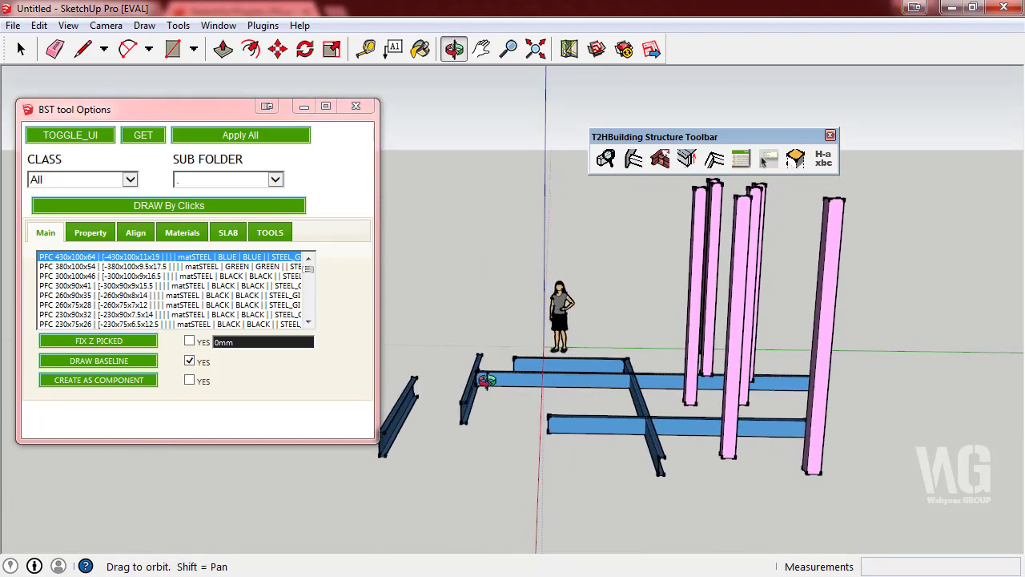
{"action": "left_click", "coordinate": [635, 165]}
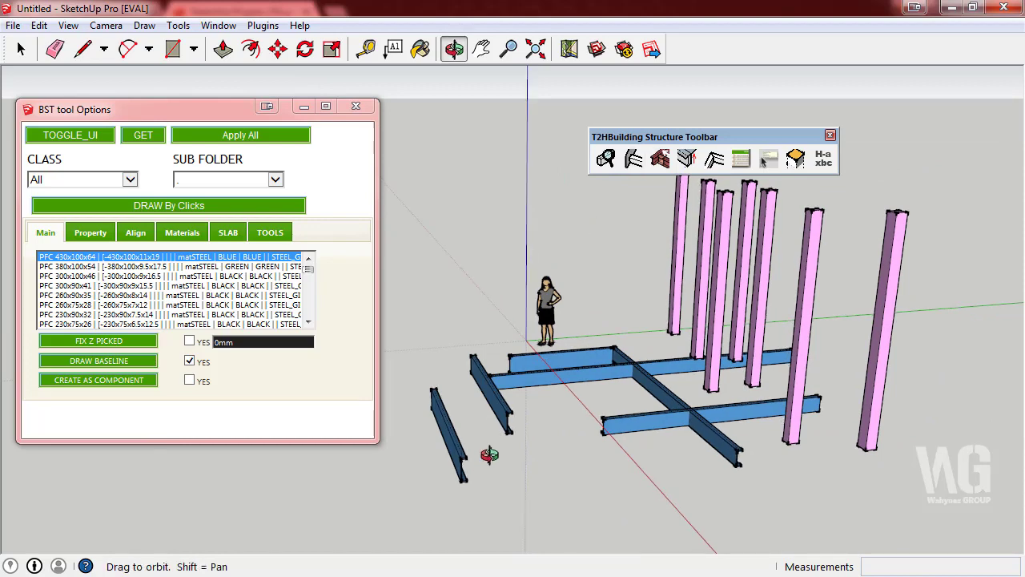
{"action": "scroll", "coordinate": [488, 457], "scroll_direction": "up", "scroll_amount": 3}
{"action": "middle_click_drag", "start_coordinate": [515, 462], "coordinate": [663, 164]}
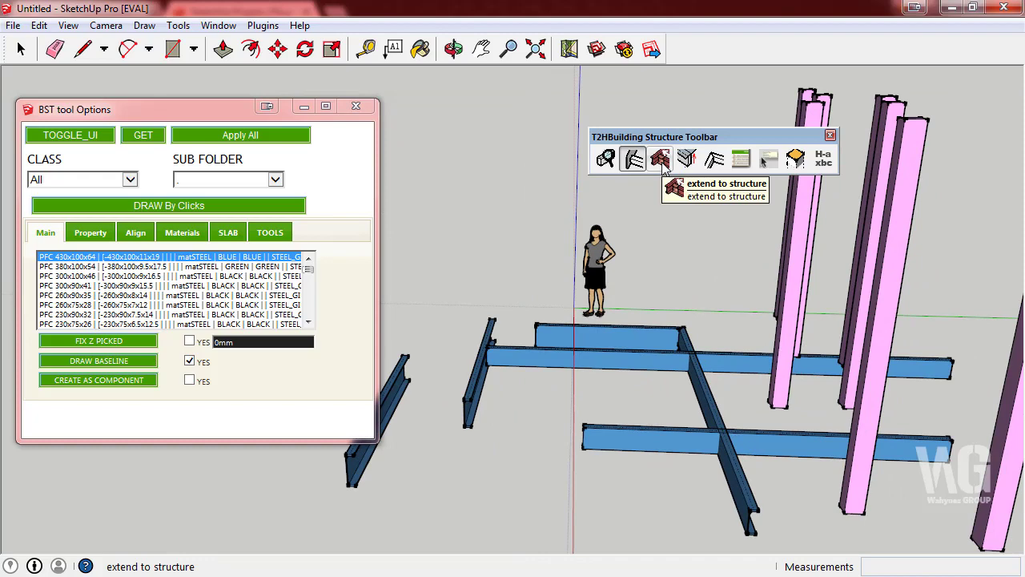
Extend the cross beam to meet the left beam using Extend to Structure.
{"action": "left_click", "coordinate": [661, 160]}
{"action": "middle_click_drag", "start_coordinate": [573, 412], "coordinate": [650, 427]}
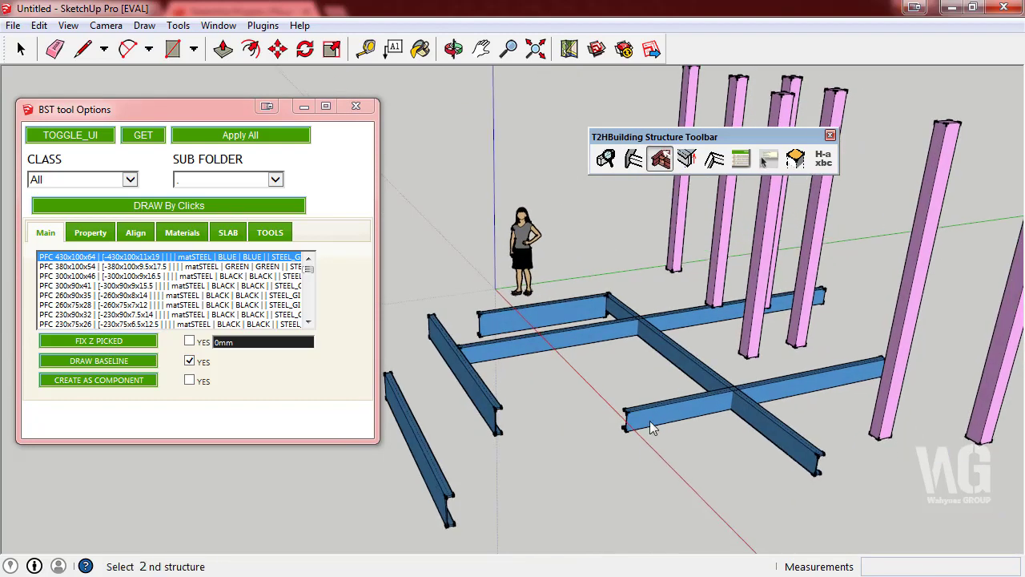
{"action": "left_click", "coordinate": [429, 479]}
{"action": "middle_click_drag", "start_coordinate": [556, 455], "coordinate": [390, 363]}
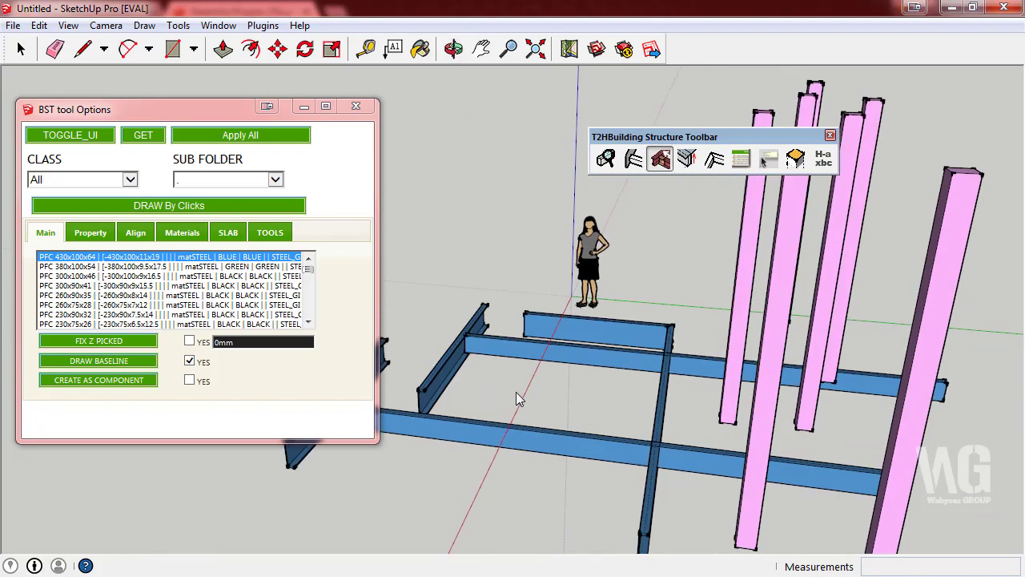
{"action": "middle_click_drag", "start_coordinate": [519, 398], "coordinate": [449, 393]}
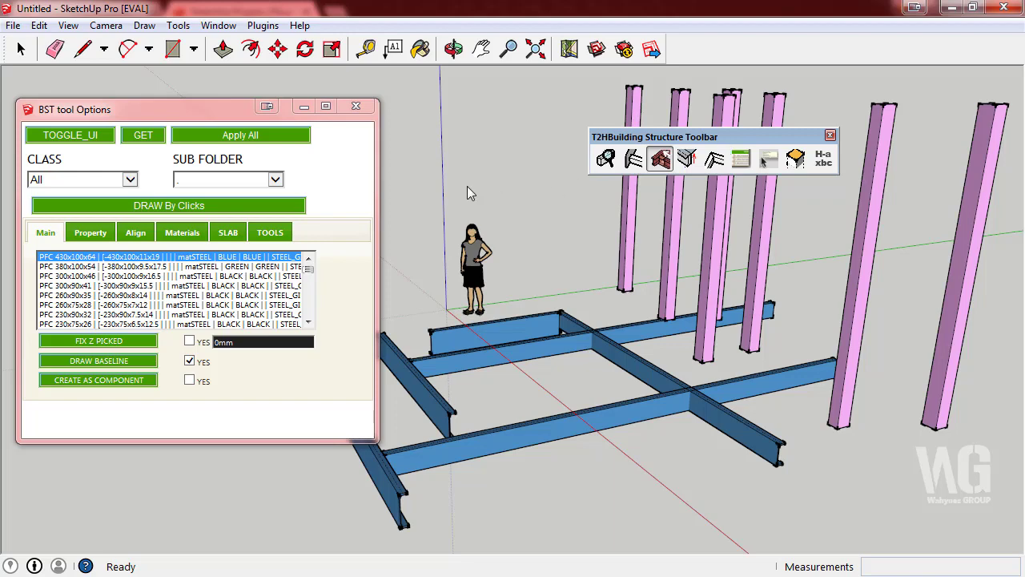
Show the STEEL_GIRDER profiles in the BST Table Editor and open PFC 200x75x23's dimension editor.
{"action": "left_click", "coordinate": [740, 158]}
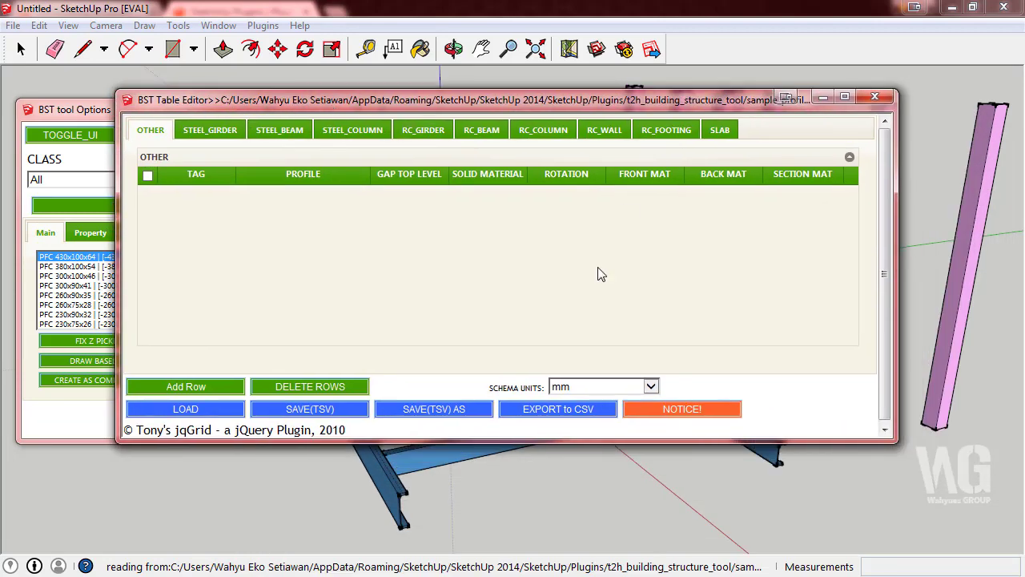
{"action": "left_click", "coordinate": [210, 130]}
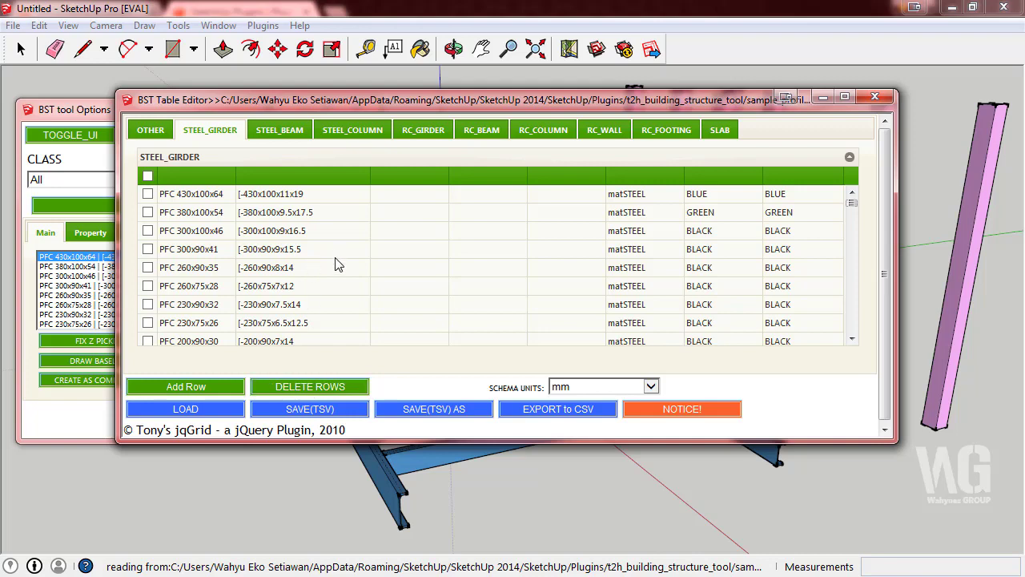
{"action": "scroll", "coordinate": [336, 265], "scroll_direction": "down", "scroll_amount": 2}
{"action": "left_click", "coordinate": [176, 290]}
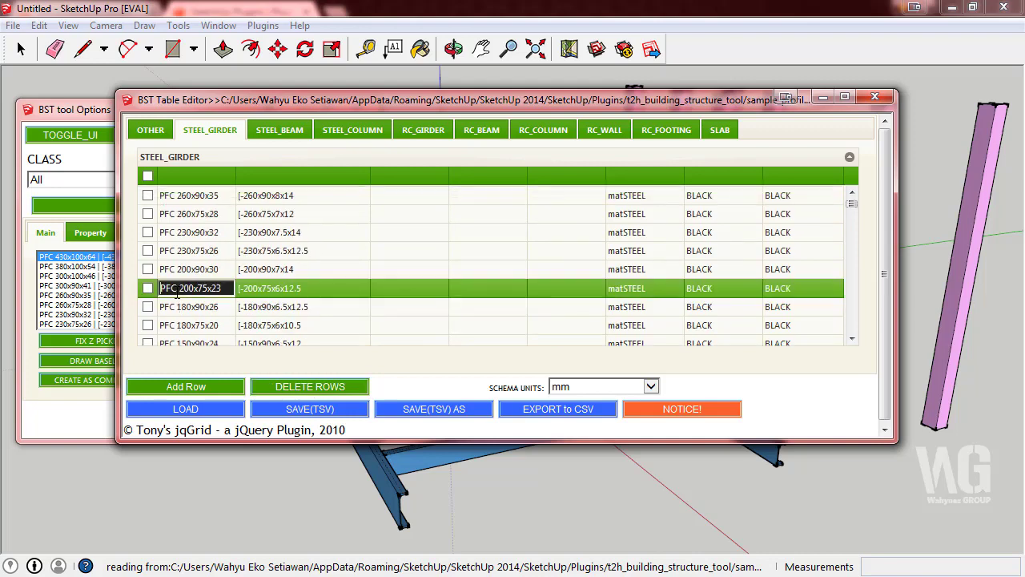
{"action": "left_click", "coordinate": [148, 289]}
{"action": "left_click", "coordinate": [270, 288]}
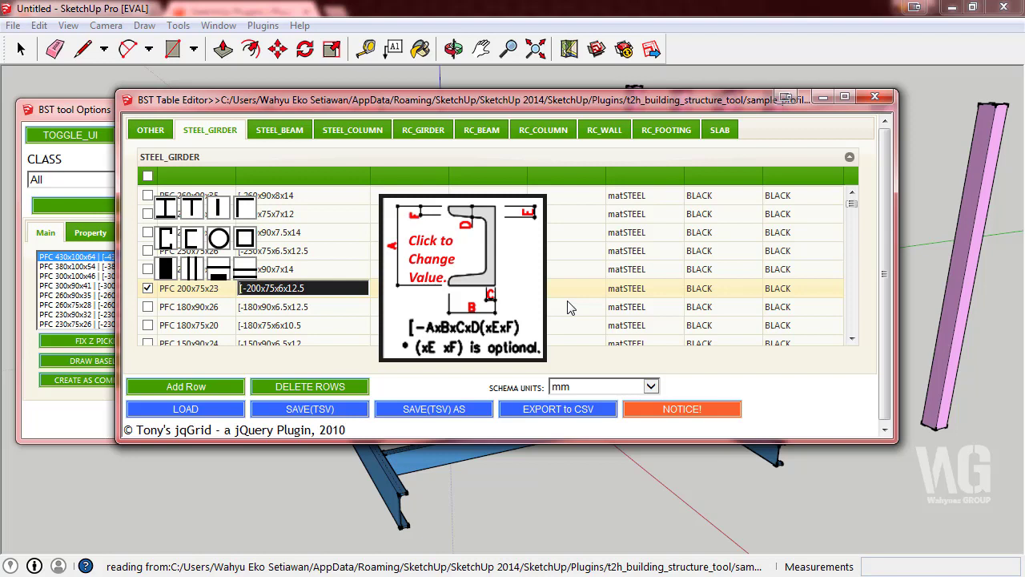
{"action": "left_click", "coordinate": [148, 289]}
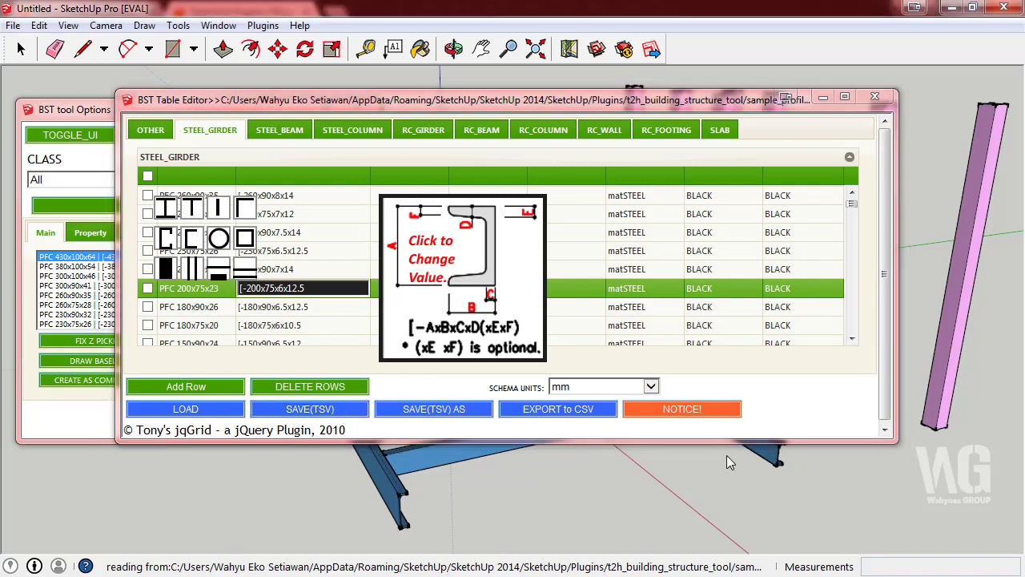
{"action": "middle_click_drag", "start_coordinate": [726, 455], "coordinate": [700, 524]}
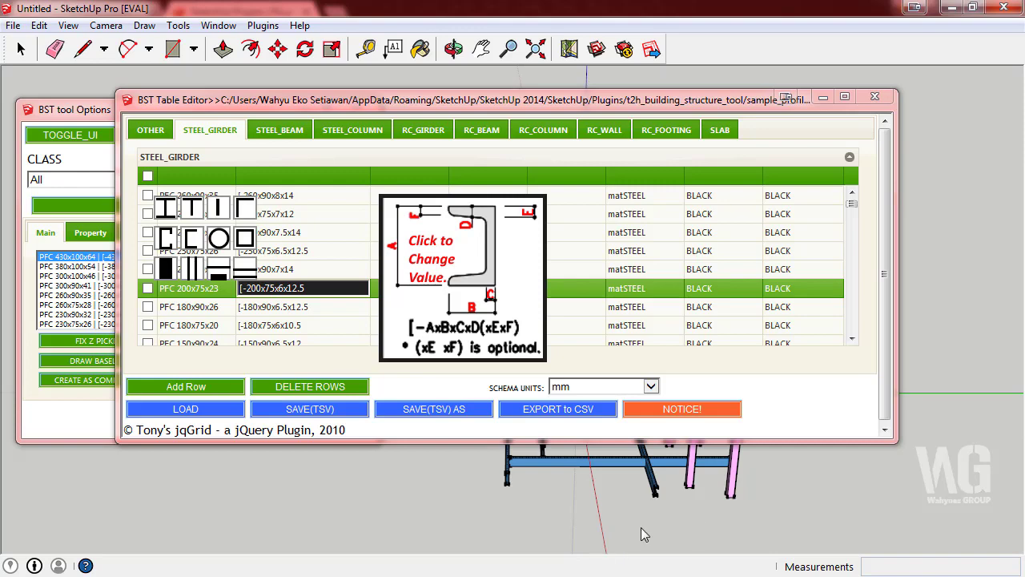
{"action": "middle_click_drag", "start_coordinate": [701, 523], "coordinate": [575, 465]}
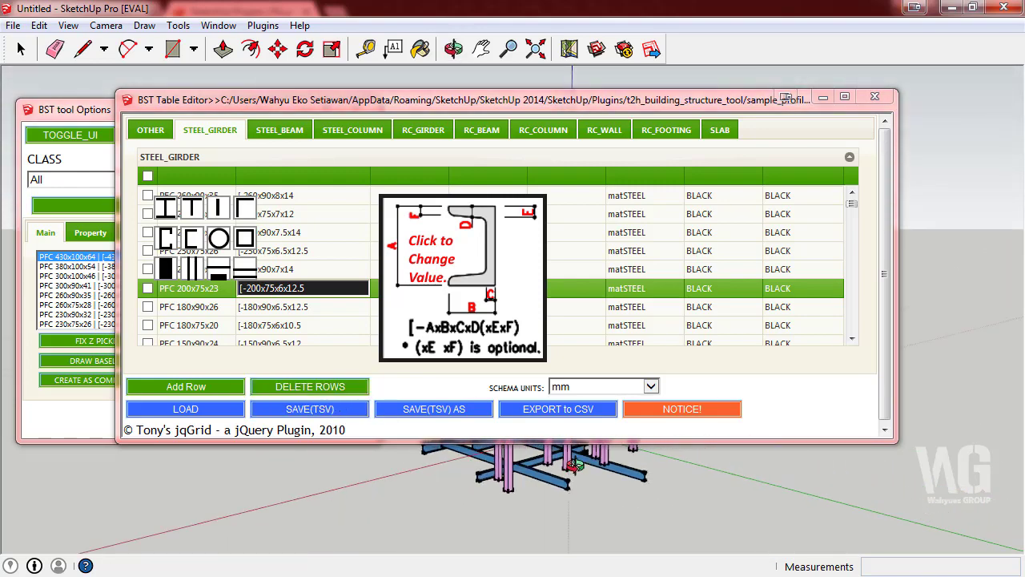